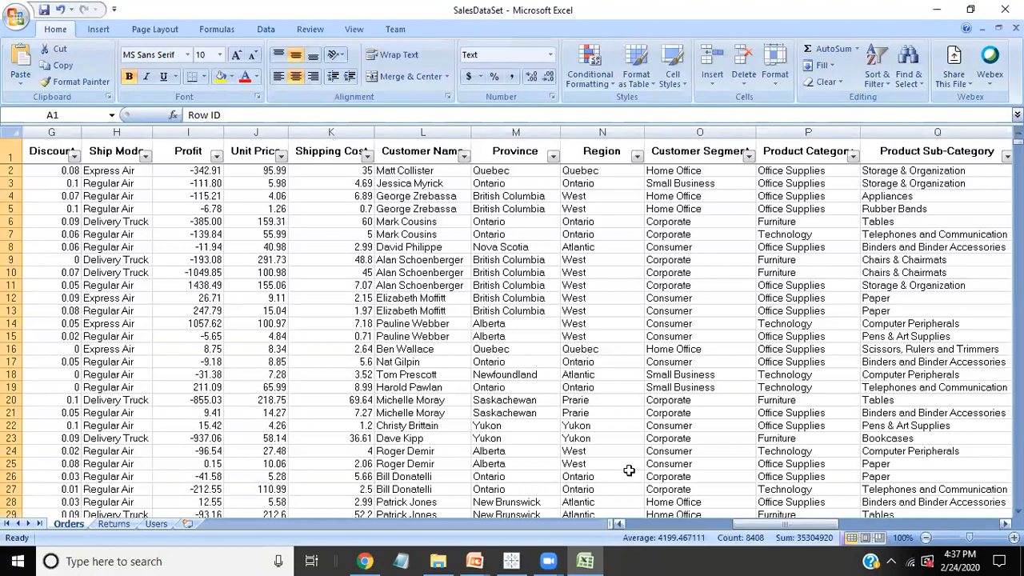
Step: Switch to Tableau Public and connect to the SalesDataSet Excel workbook in the Datasets folder on Local Disk (F:)
{"action": "left_click", "coordinate": [511, 561]}
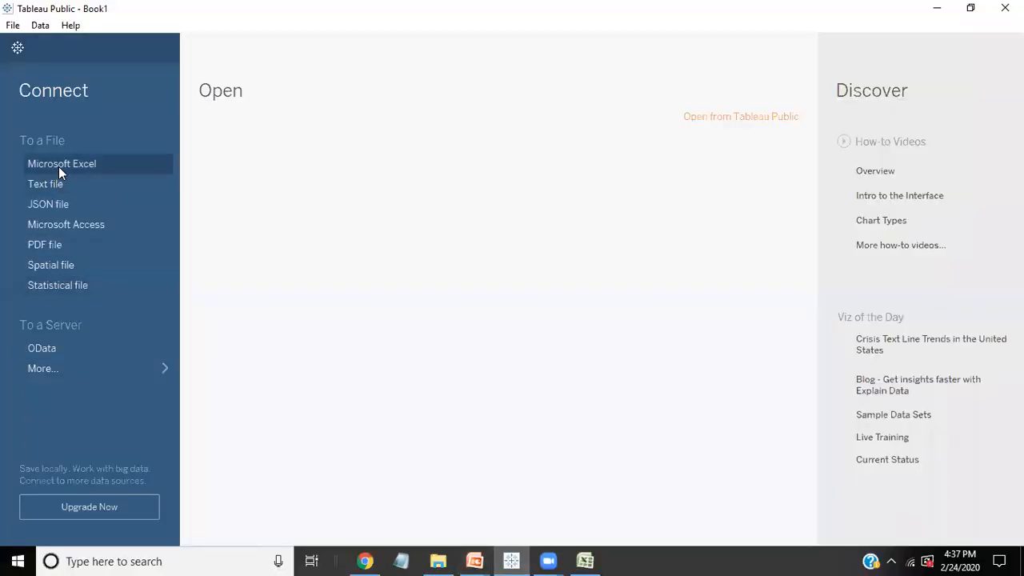
{"action": "left_click", "coordinate": [59, 167]}
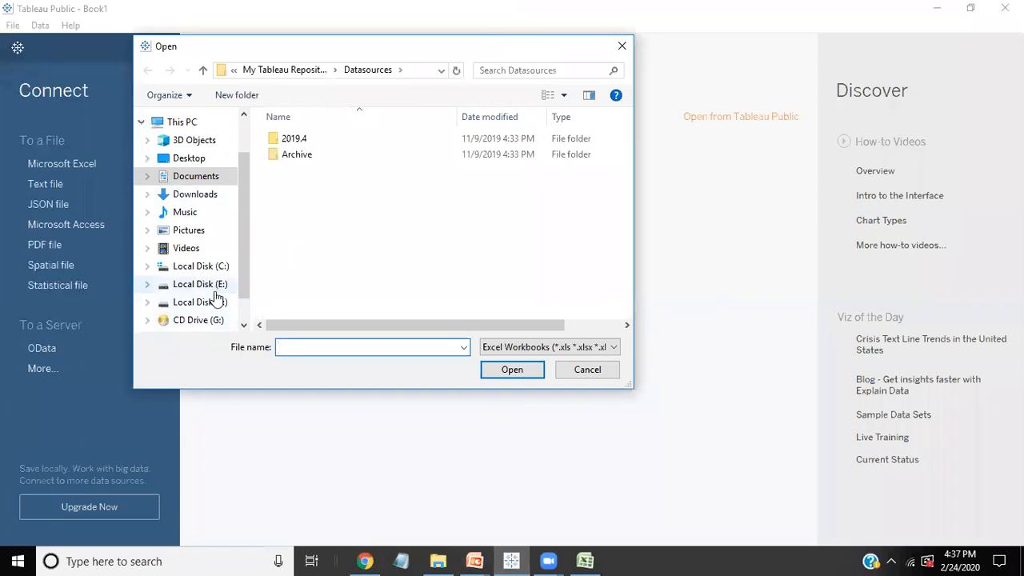
{"action": "left_click", "coordinate": [200, 302]}
{"action": "double_click", "coordinate": [284, 249]}
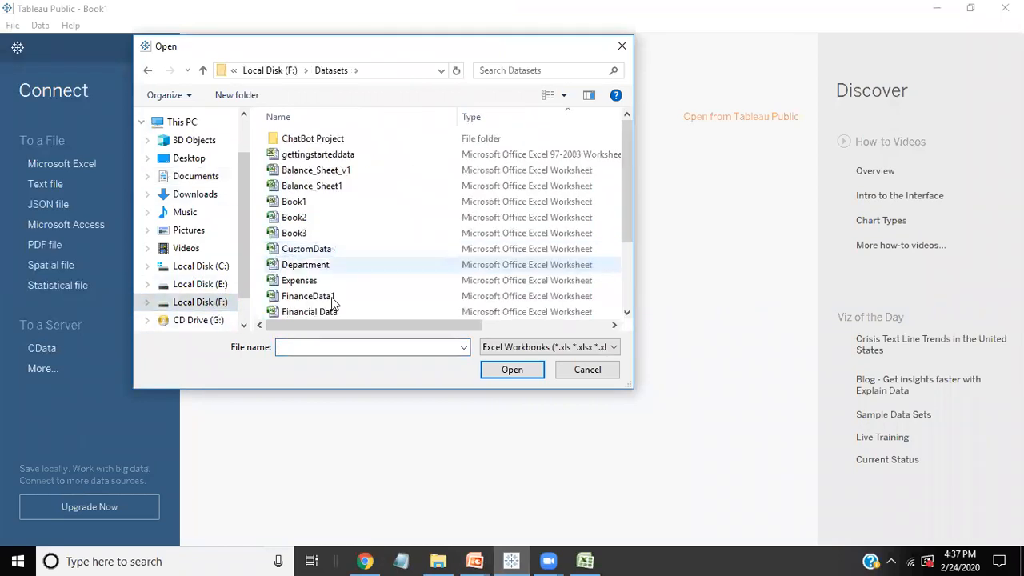
{"action": "scroll", "coordinate": [333, 298], "scroll_direction": "down", "scroll_amount": 2}
{"action": "left_click", "coordinate": [318, 280]}
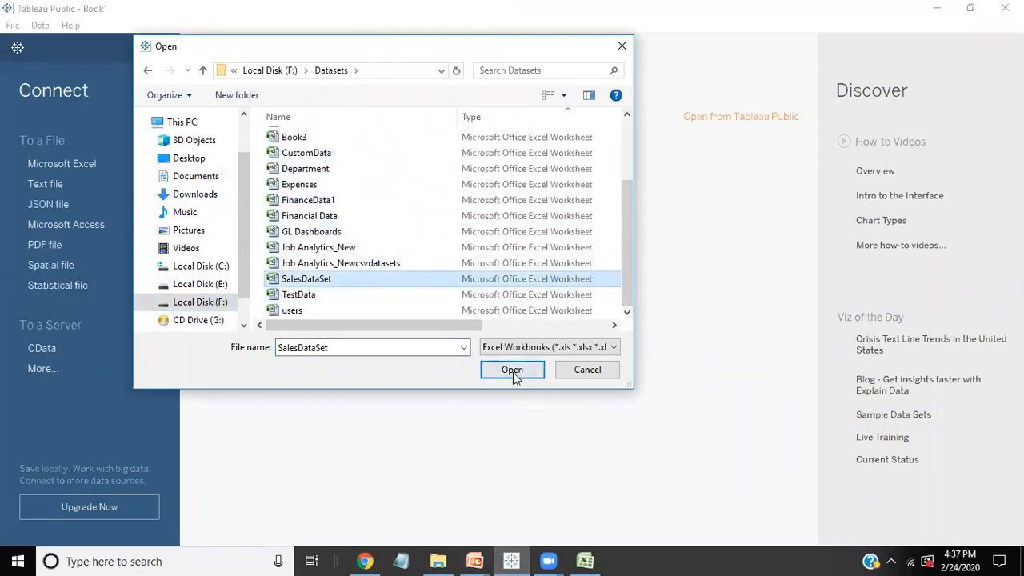
{"action": "left_click", "coordinate": [512, 370]}
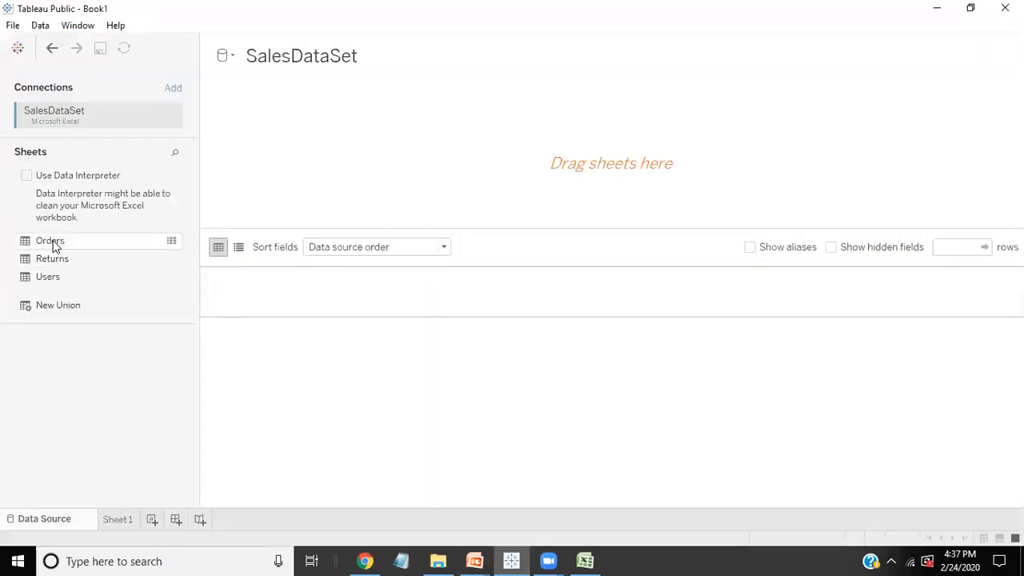
Step: Add the Orders sheet to the data source and go to Sheet 1 with the Show Me pane collapsed
{"action": "left_click_drag", "start_coordinate": [53, 247], "coordinate": [343, 276]}
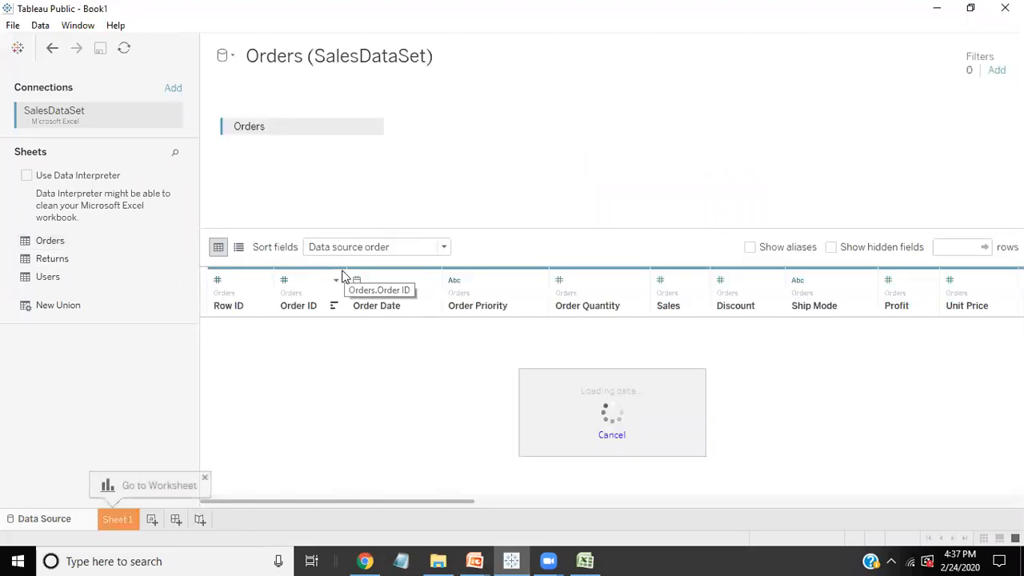
{"action": "left_click", "coordinate": [205, 479]}
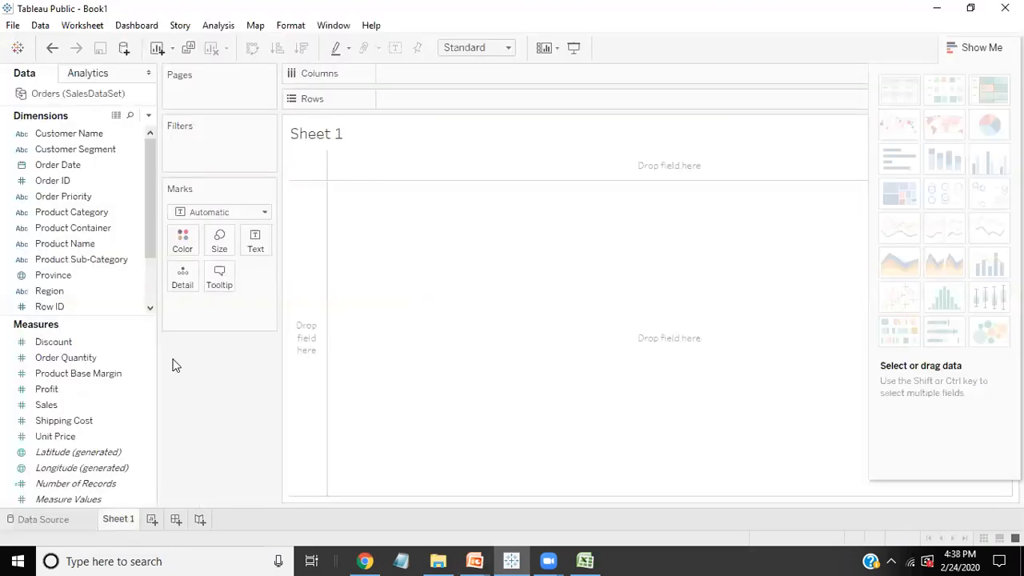
{"action": "left_click", "coordinate": [986, 48]}
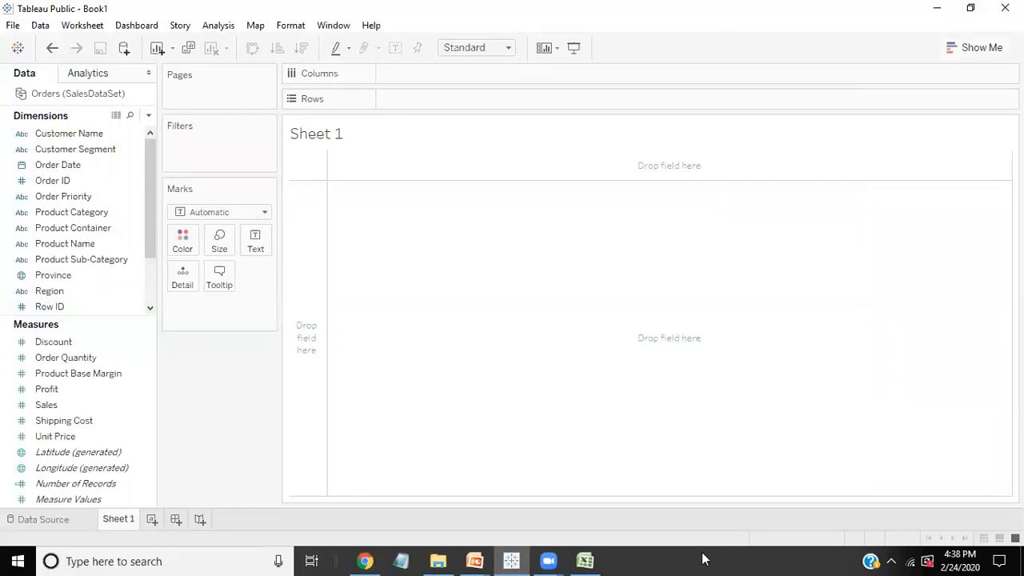
Step: Build a bar chart with Region on Columns and Sales on Rows, and label the bars with Sales
{"action": "left_click", "coordinate": [590, 560]}
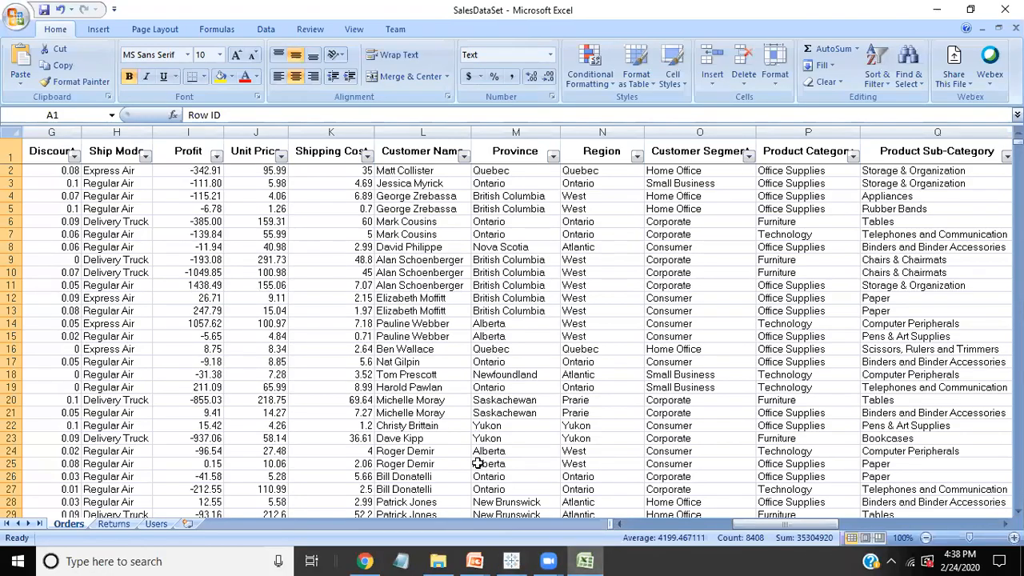
{"action": "left_click", "coordinate": [511, 561]}
{"action": "left_click_drag", "start_coordinate": [64, 290], "coordinate": [416, 72]}
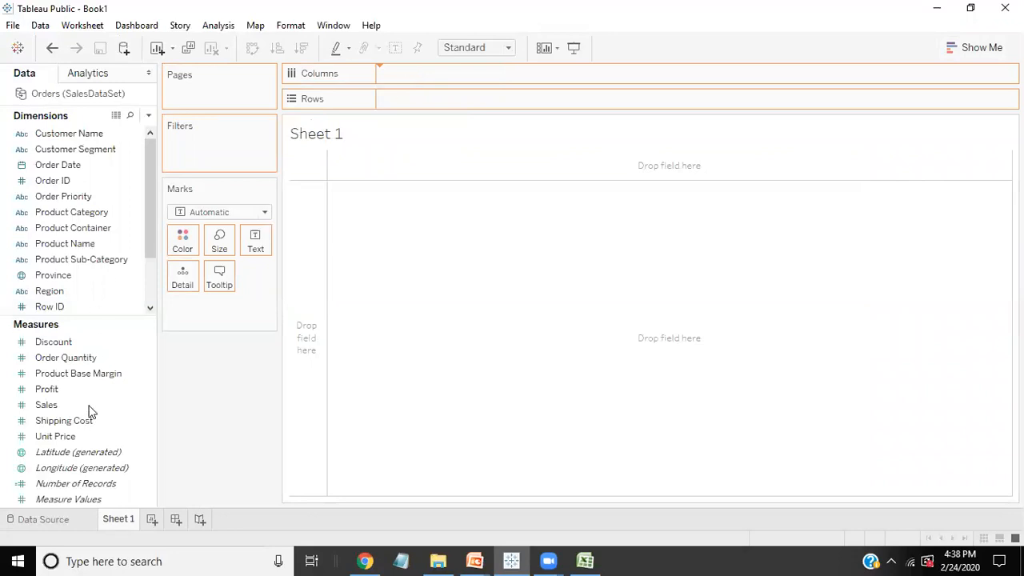
{"action": "left_click_drag", "start_coordinate": [86, 396], "coordinate": [400, 99]}
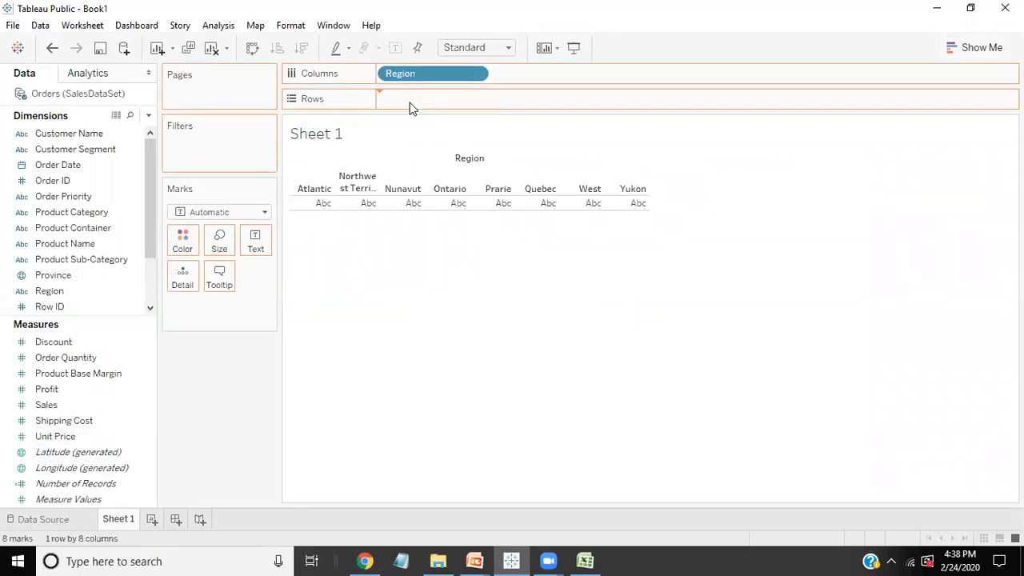
{"action": "left_click_drag", "start_coordinate": [46, 405], "coordinate": [251, 242]}
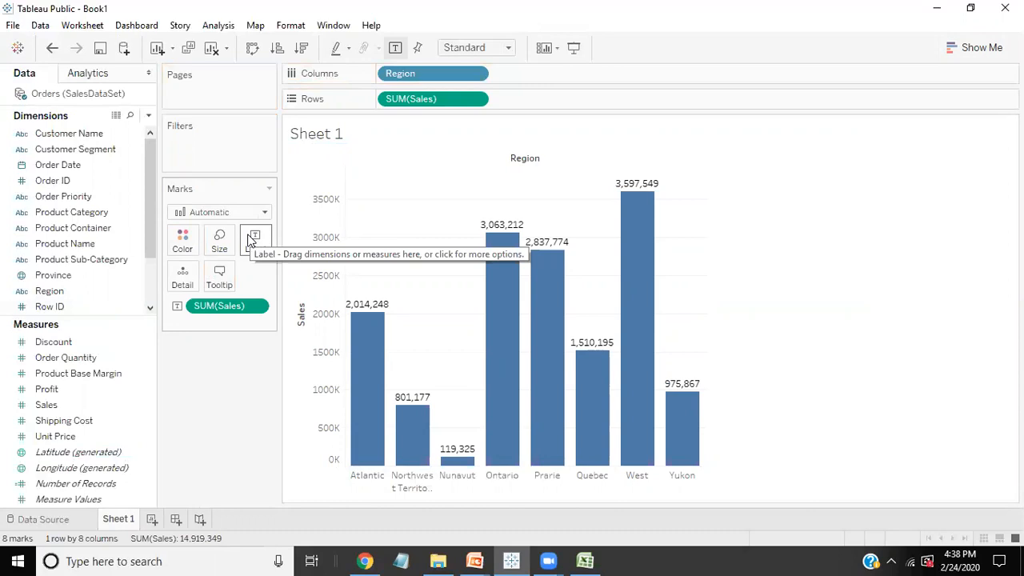
Step: Format the Sales values in the pane as Currency (Custom) with display units of Millions (M)
{"action": "mouse_move", "coordinate": [374, 307]}
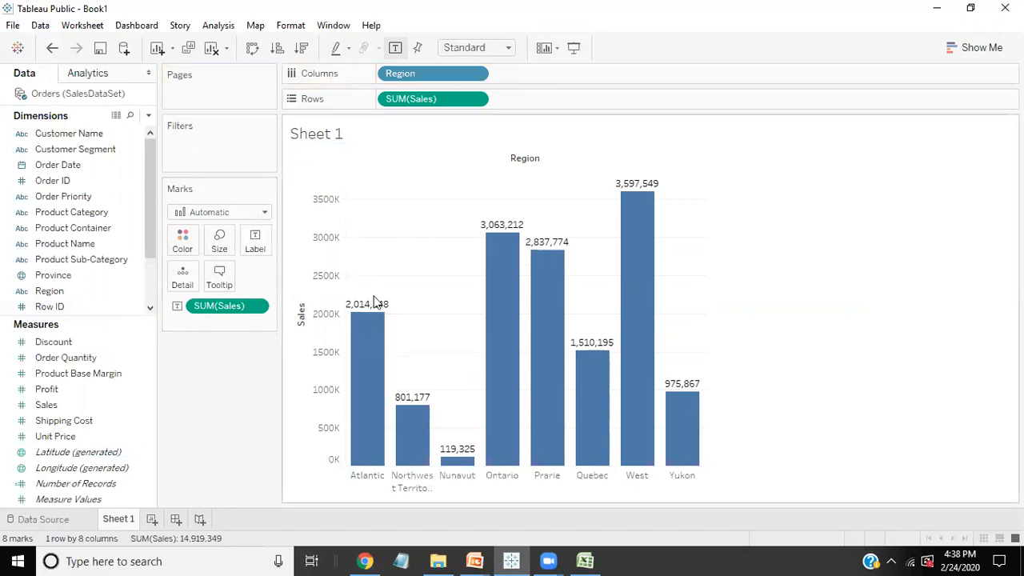
{"action": "right_click", "coordinate": [394, 104]}
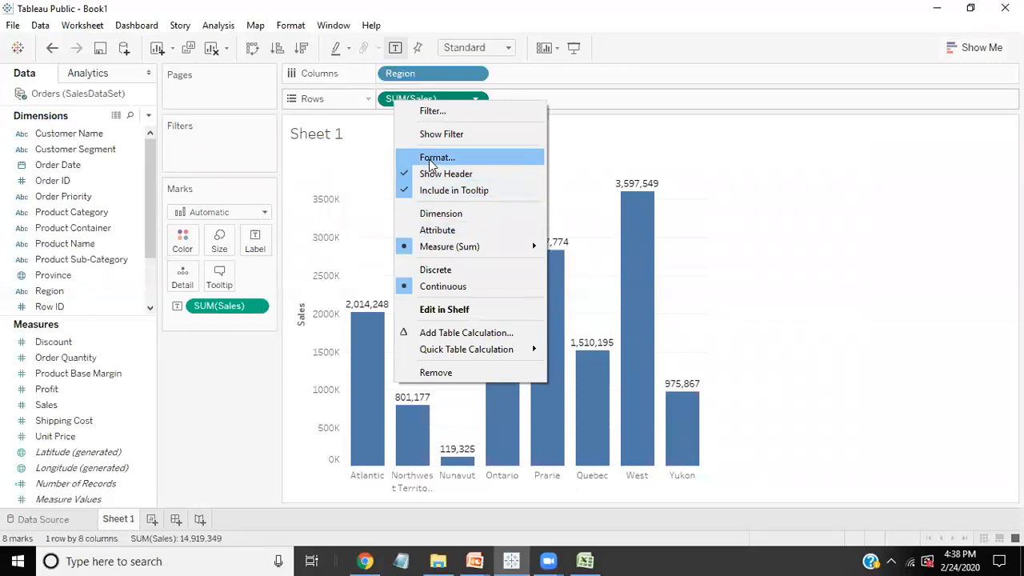
{"action": "left_click", "coordinate": [429, 157]}
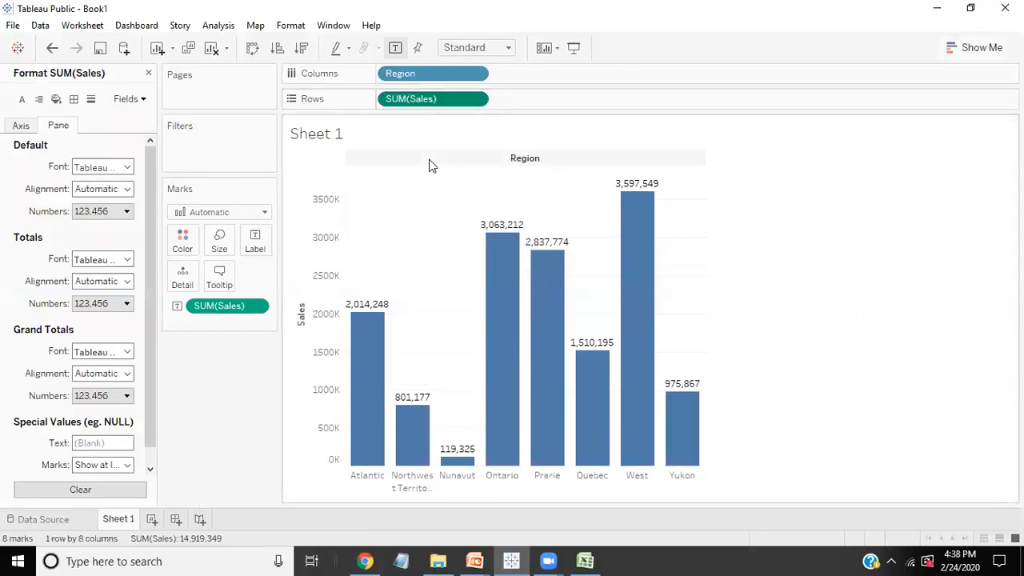
{"action": "left_click", "coordinate": [124, 213]}
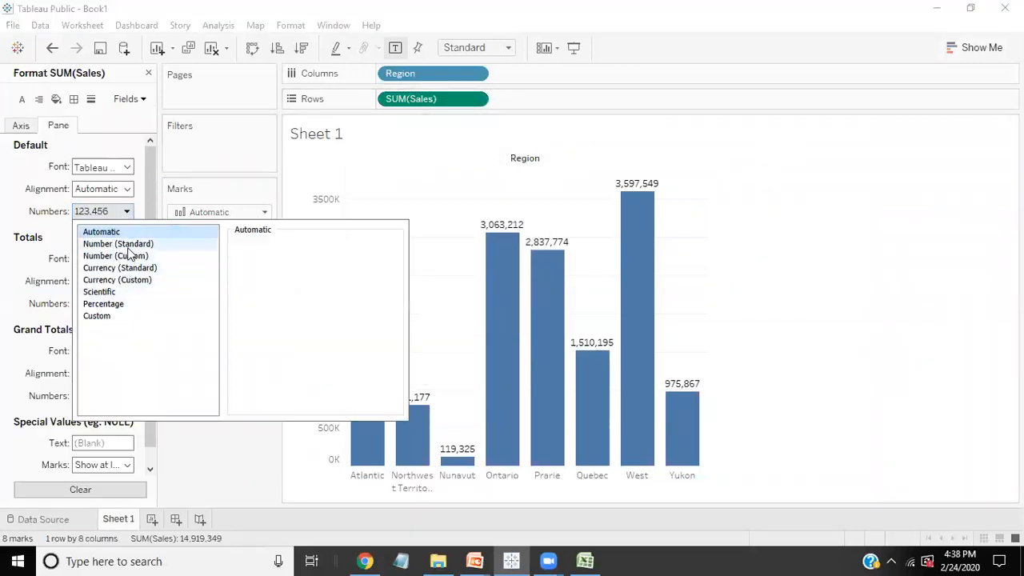
{"action": "left_click", "coordinate": [123, 283]}
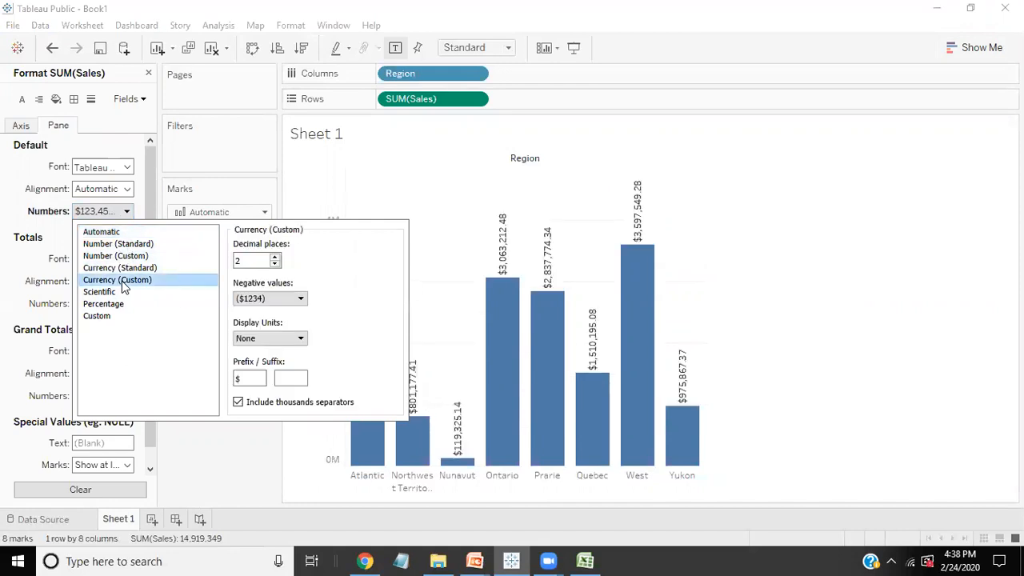
{"action": "left_click", "coordinate": [264, 339]}
{"action": "left_click", "coordinate": [259, 371]}
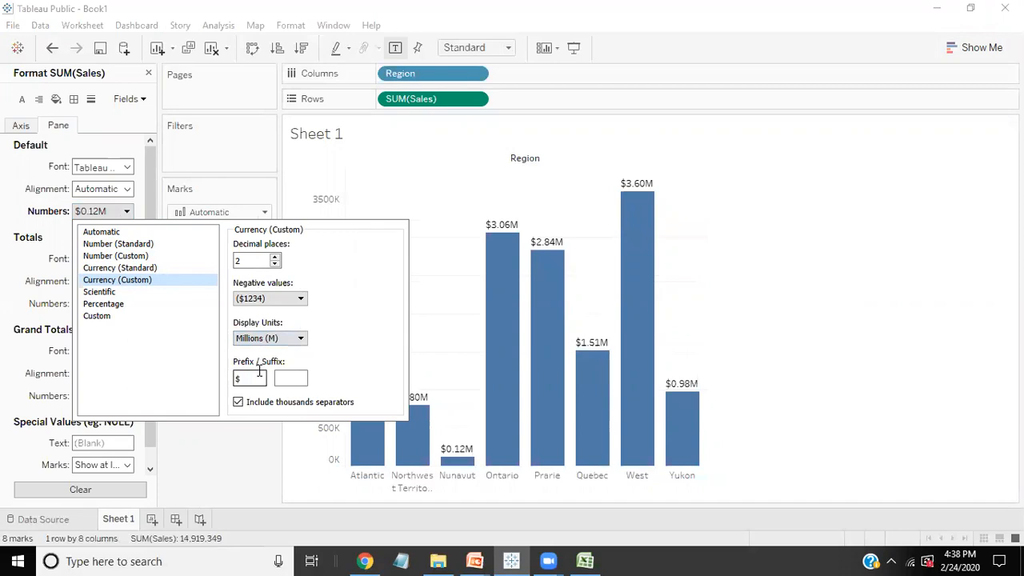
{"action": "left_click", "coordinate": [249, 478]}
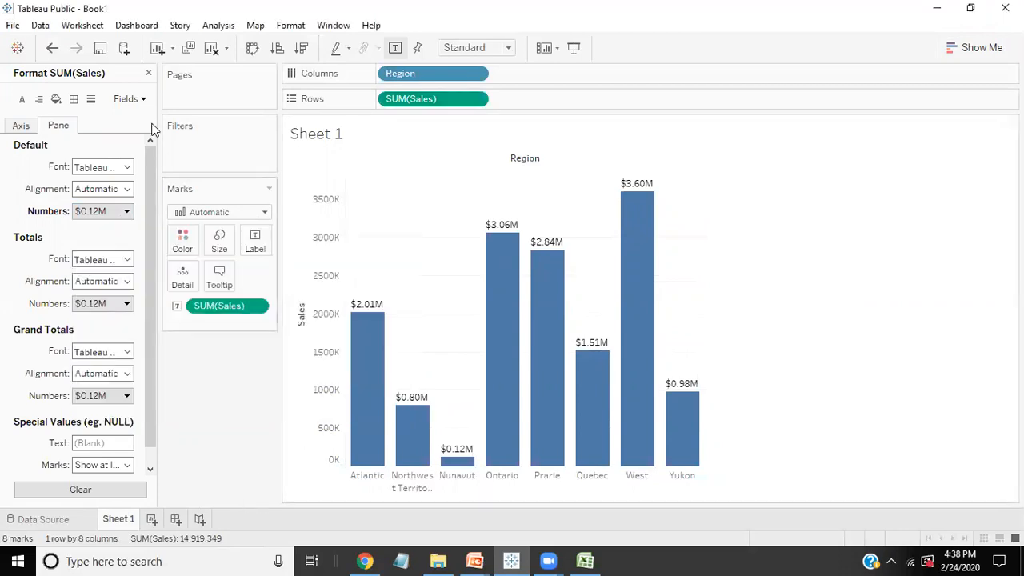
{"action": "left_click", "coordinate": [148, 73]}
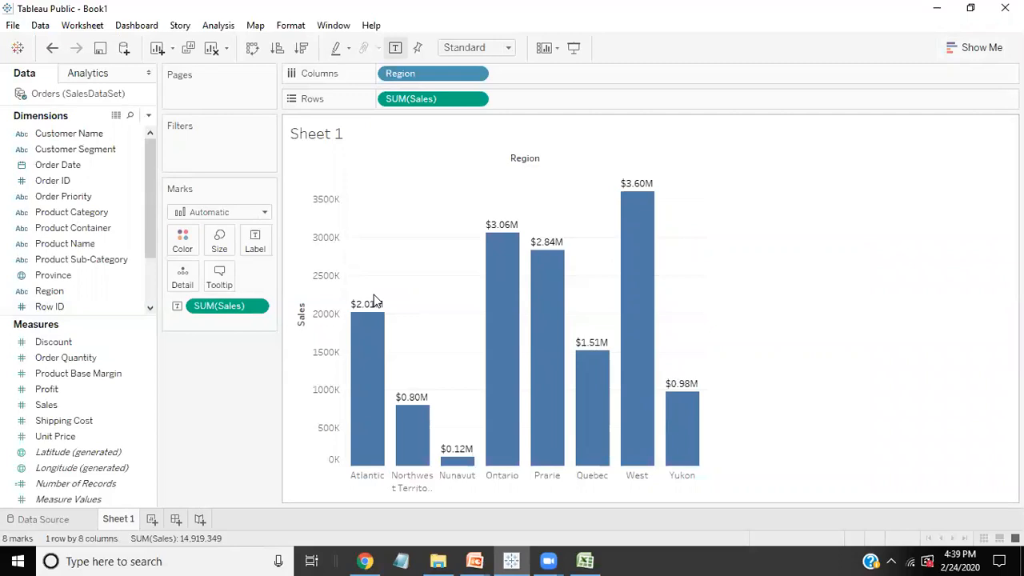
Step: Sort the region bars by Sales in ascending order, and change the sort to descending
{"action": "mouse_move", "coordinate": [631, 202]}
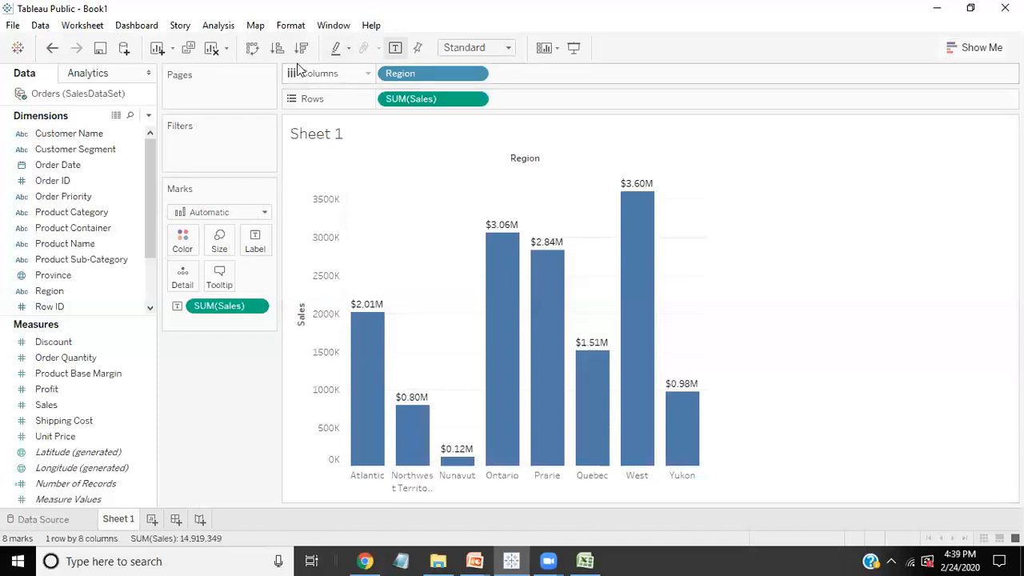
{"action": "left_click", "coordinate": [278, 50]}
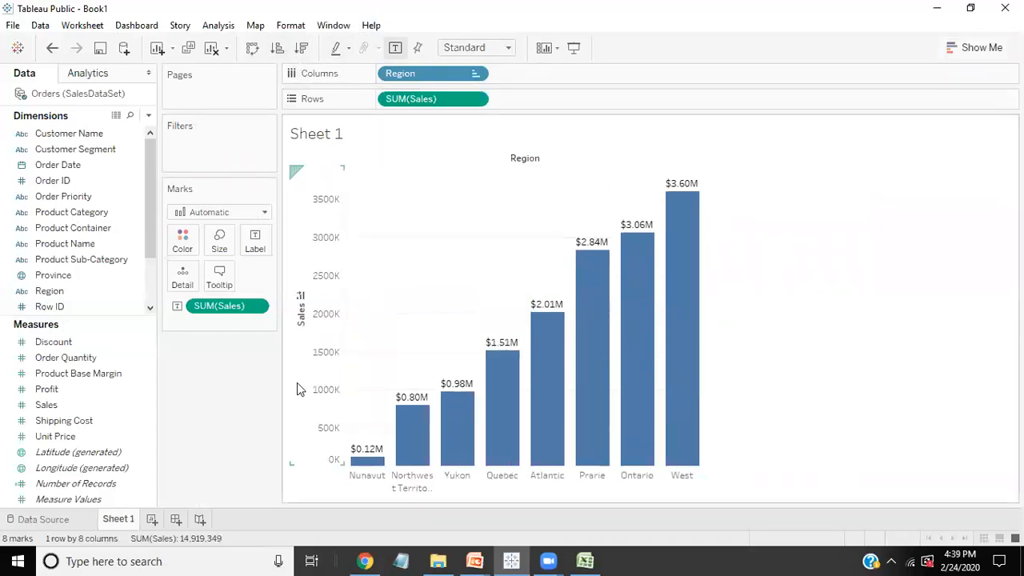
{"action": "left_click", "coordinate": [301, 48]}
{"action": "mouse_move", "coordinate": [370, 202]}
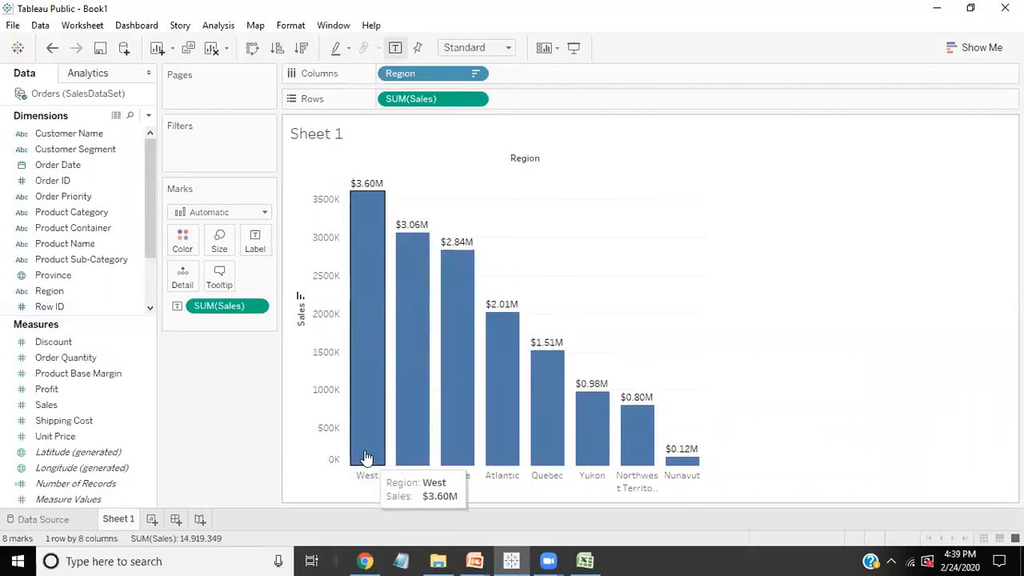
{"action": "mouse_move", "coordinate": [689, 470]}
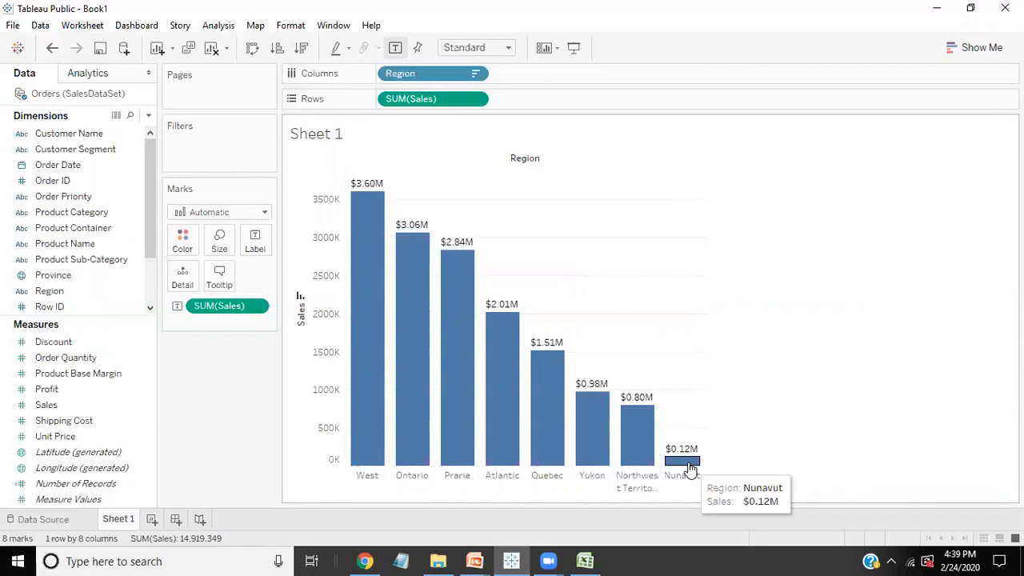
Step: Switch to the PowerPoint slide show and advance to the Tableau Architecture slide
{"action": "mouse_move", "coordinate": [474, 561]}
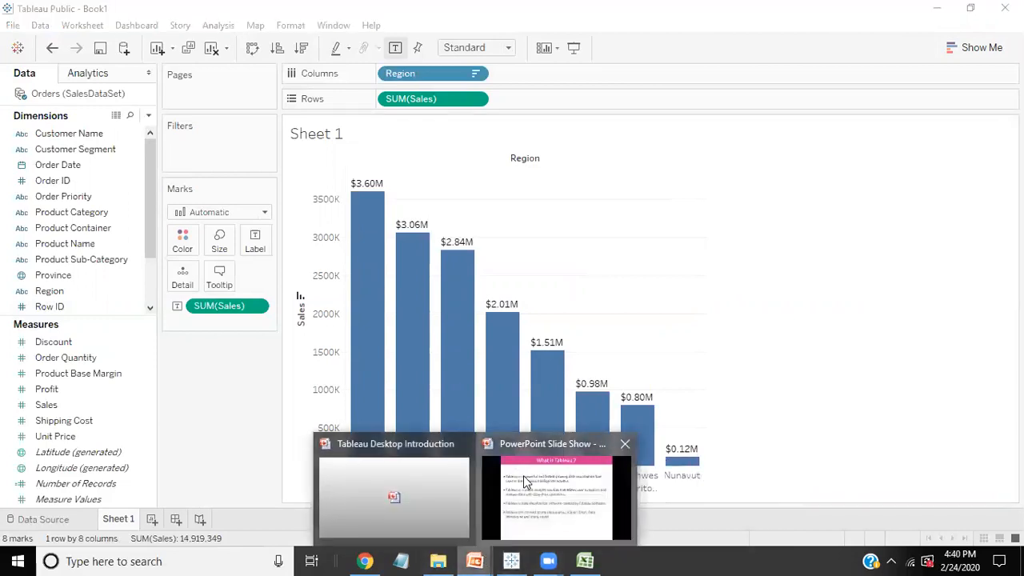
{"action": "left_click", "coordinate": [523, 476]}
{"action": "left_click", "coordinate": [535, 439]}
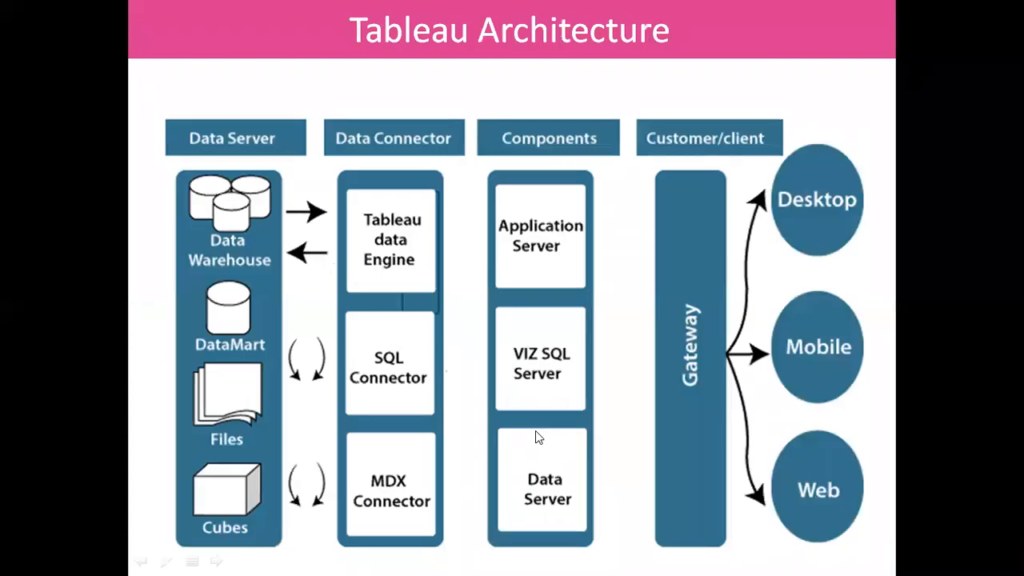
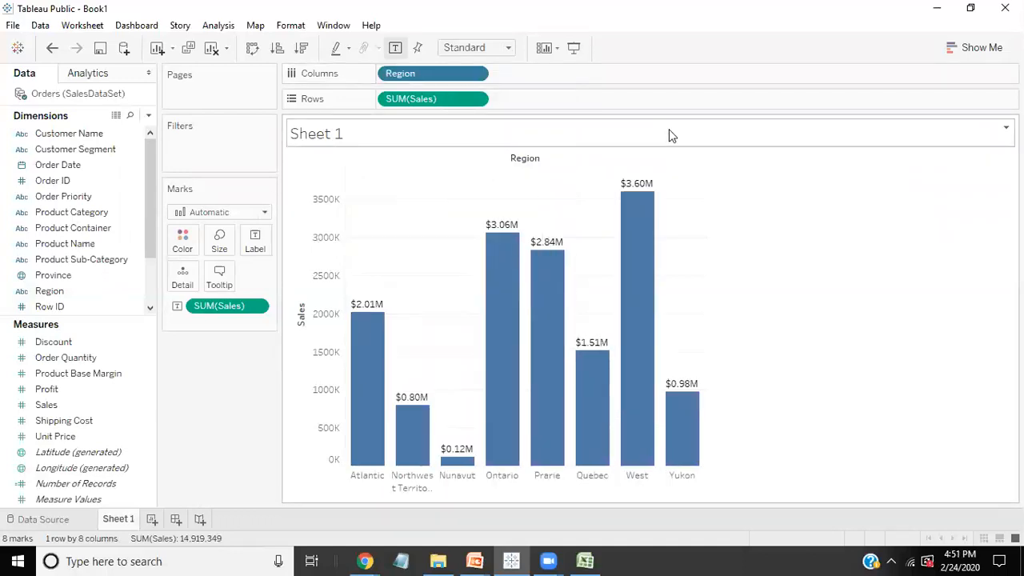
Step: Check the SalesDataSet columns in Excel, return to Tableau, add Product Category after Region on Columns, and swap rows and columns
{"action": "left_click", "coordinate": [585, 561]}
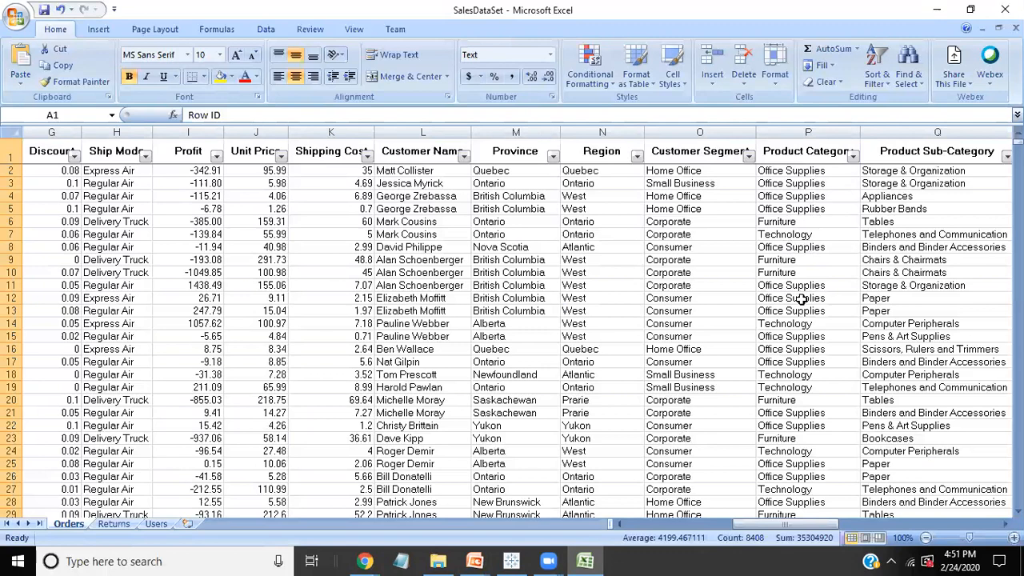
{"action": "key", "text": "alt+Tab"}
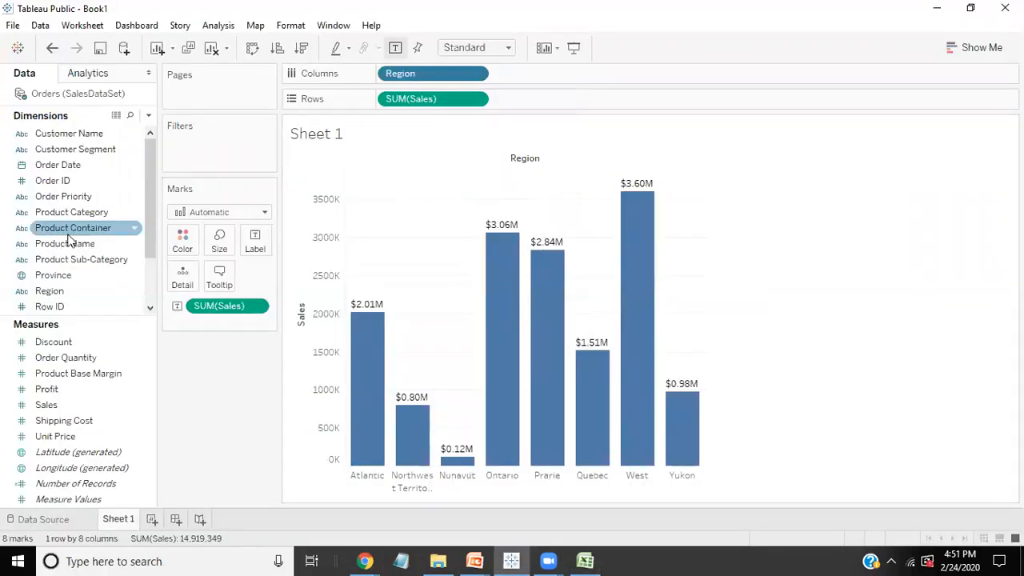
{"action": "left_click_drag", "start_coordinate": [68, 213], "coordinate": [539, 82]}
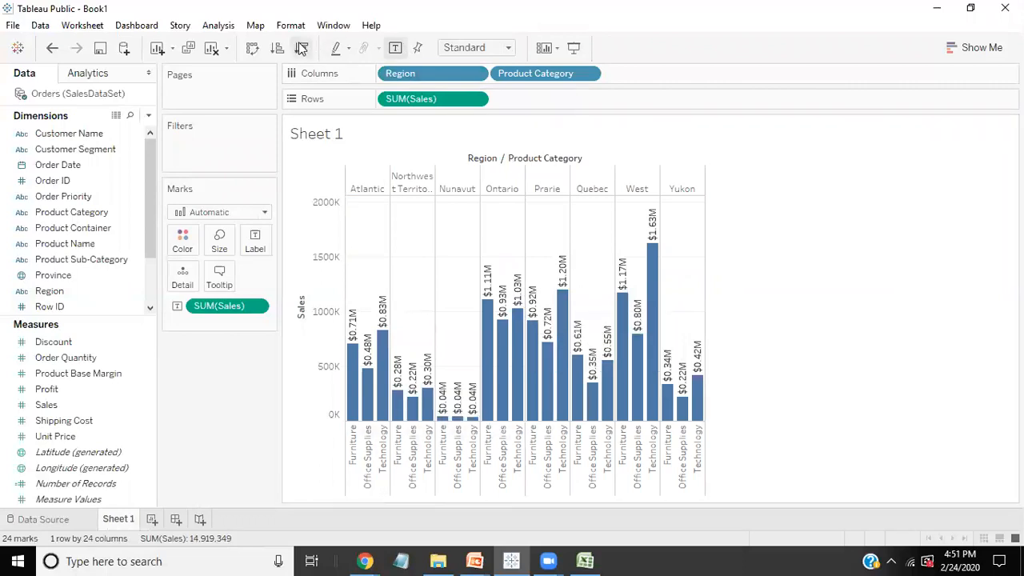
{"action": "left_click", "coordinate": [252, 49]}
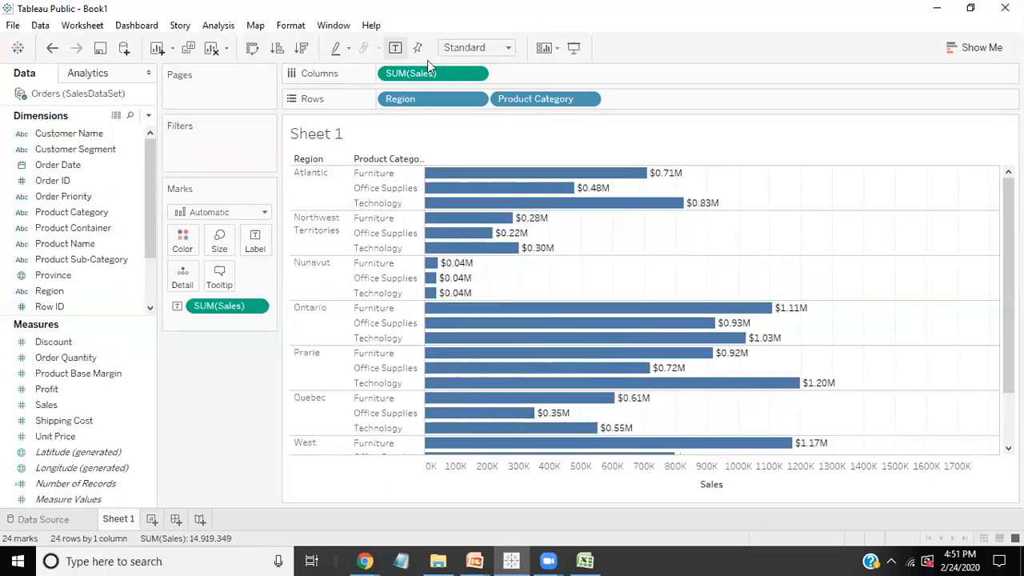
Step: Place Product Category before Region on Rows and sort the regions by Sales in descending order within each category
{"action": "left_click_drag", "start_coordinate": [527, 98], "coordinate": [398, 99]}
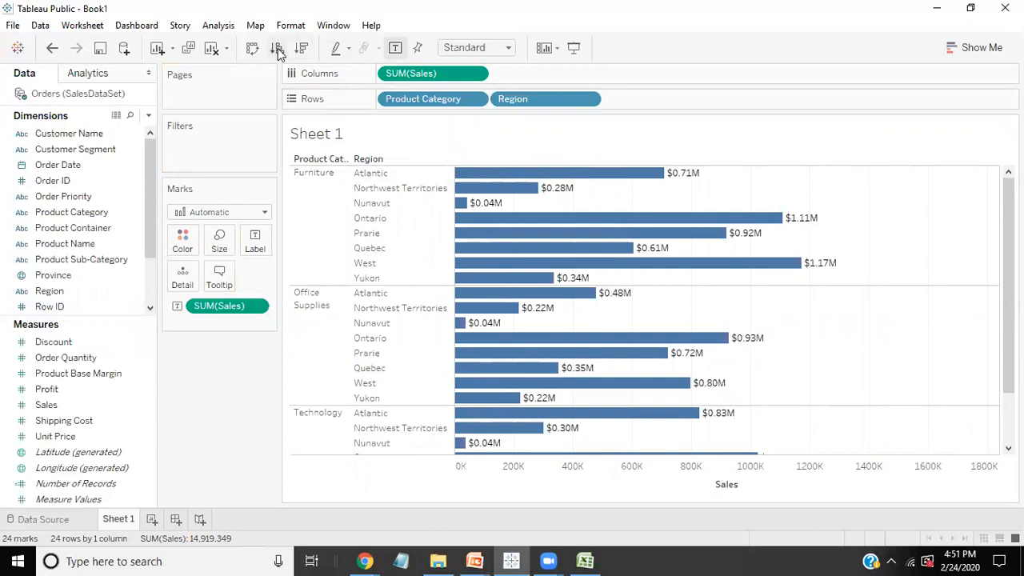
{"action": "left_click", "coordinate": [302, 48]}
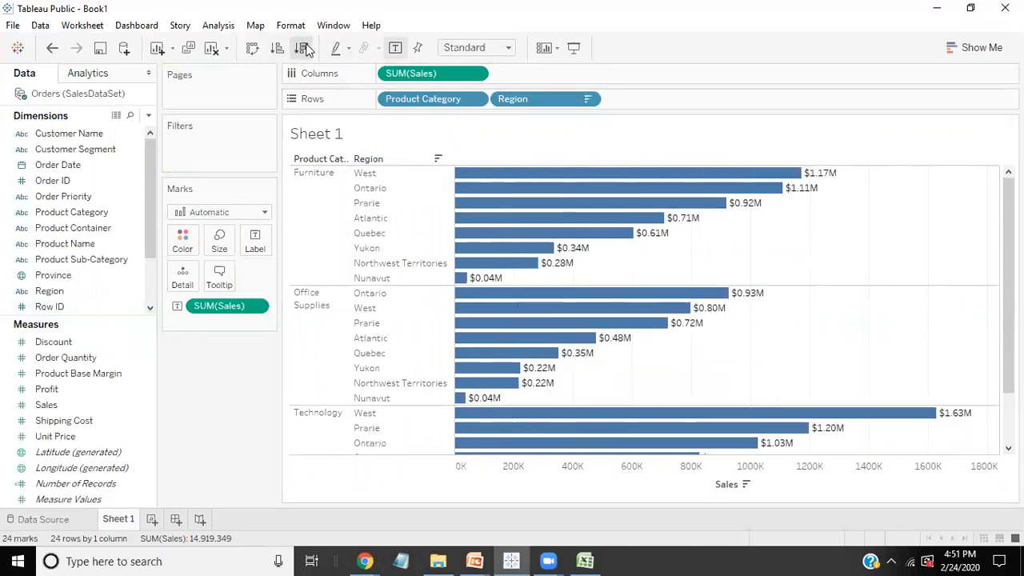
{"action": "scroll", "coordinate": [691, 313], "scroll_direction": "down", "scroll_amount": 2}
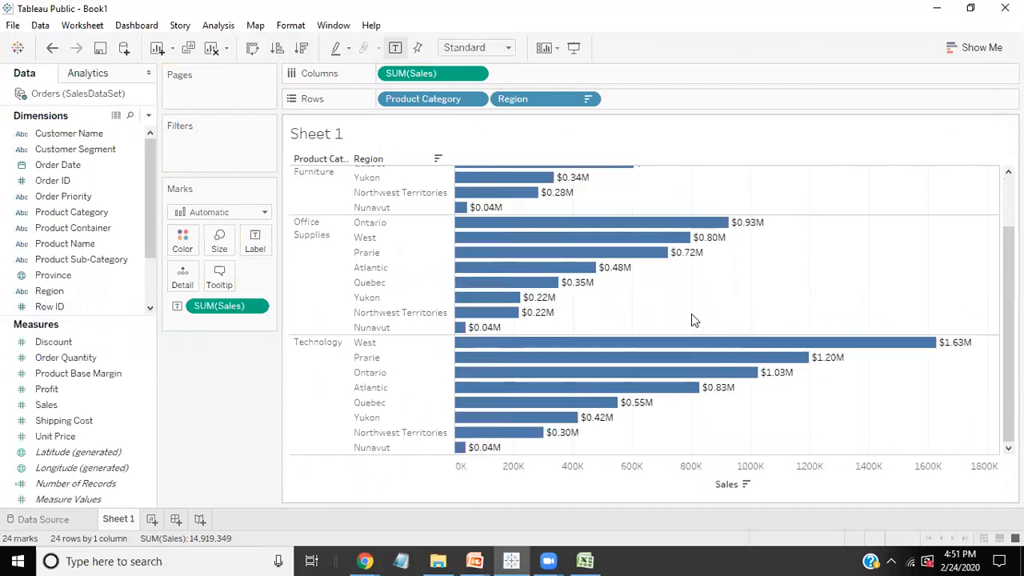
{"action": "scroll", "coordinate": [691, 314], "scroll_direction": "up", "scroll_amount": 2}
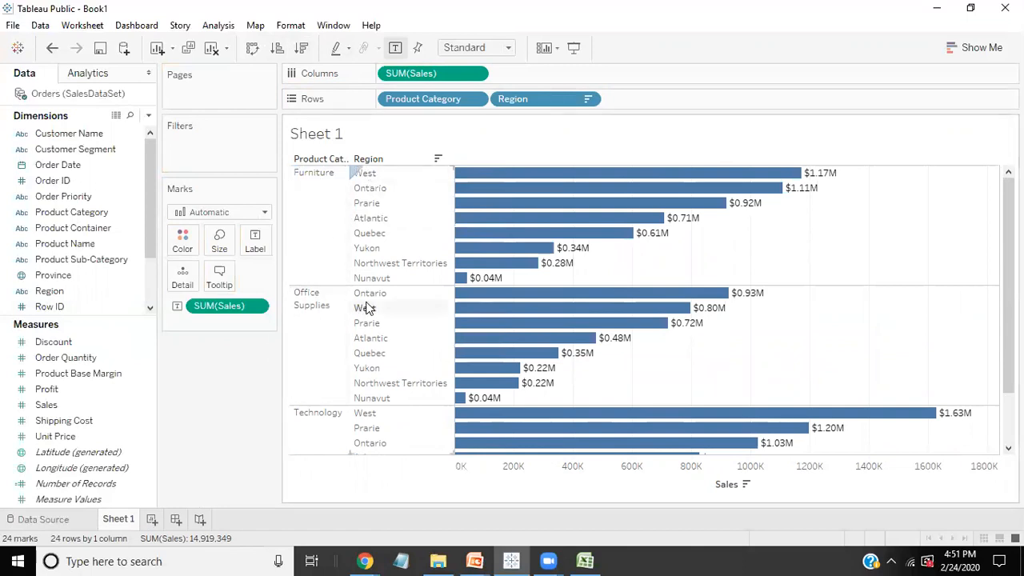
{"action": "scroll", "coordinate": [454, 358], "scroll_direction": "down", "scroll_amount": 2}
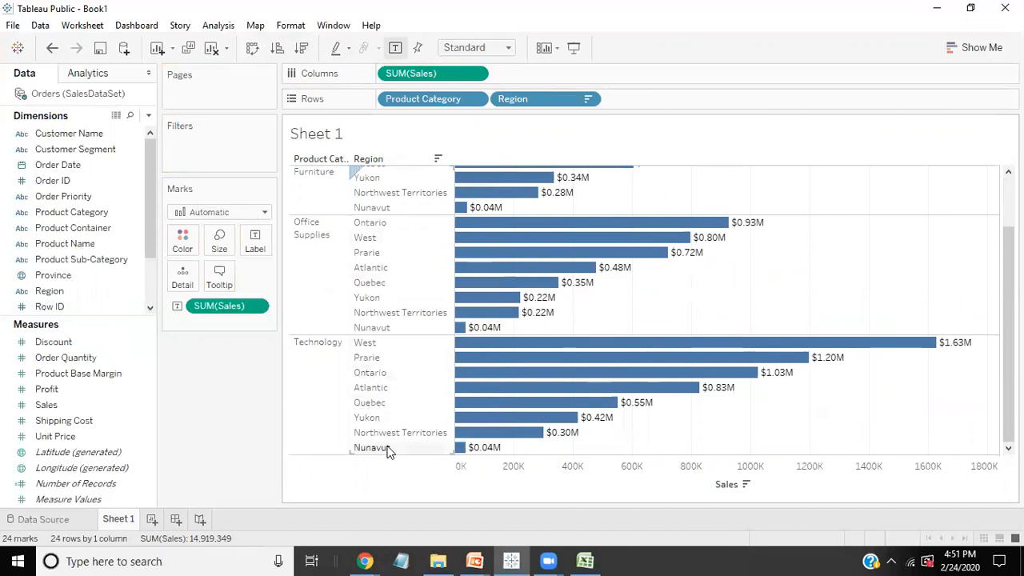
{"action": "scroll", "coordinate": [484, 392], "scroll_direction": "up", "scroll_amount": 2}
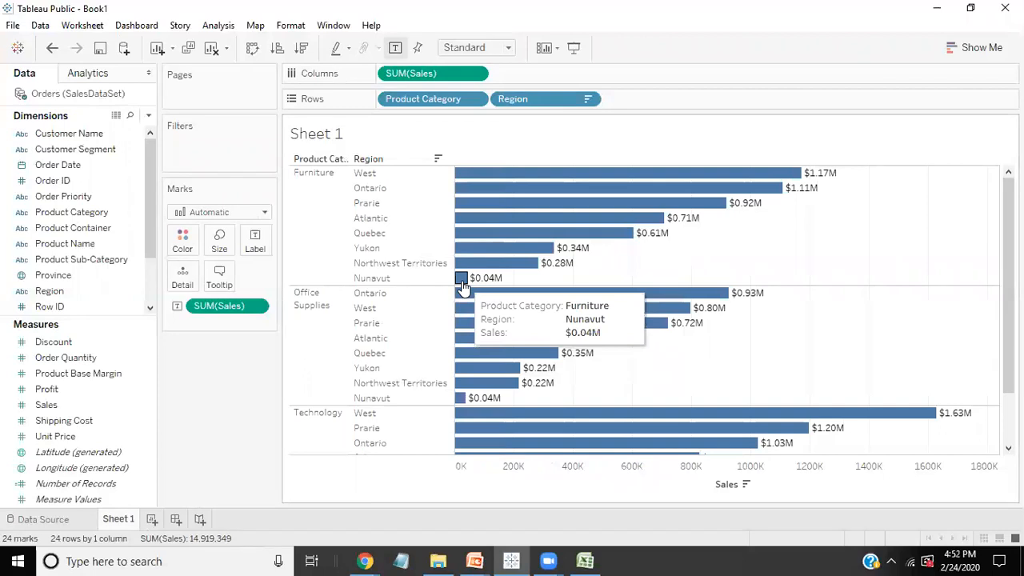
Step: On a new worksheet, build a packed bubbles chart of Profit by Region and label the bubbles with Profit
{"action": "left_click", "coordinate": [152, 521]}
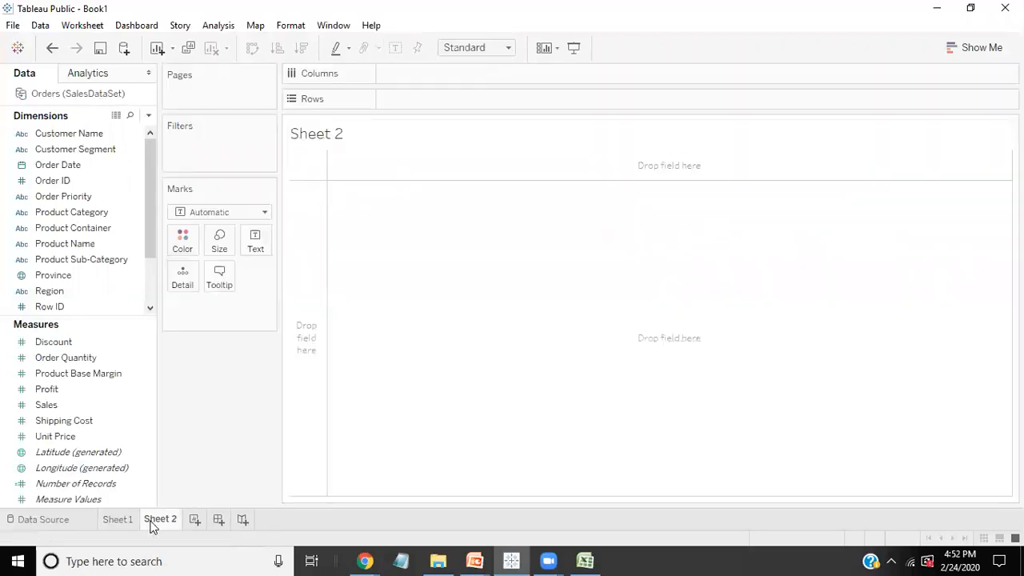
{"action": "left_click", "coordinate": [967, 50]}
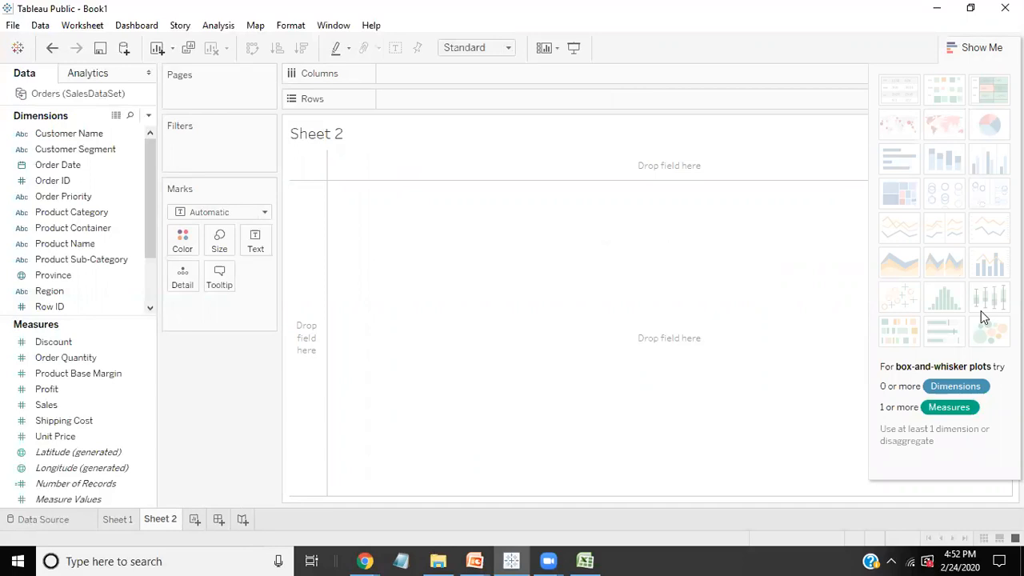
{"action": "left_click_drag", "start_coordinate": [72, 290], "coordinate": [426, 75]}
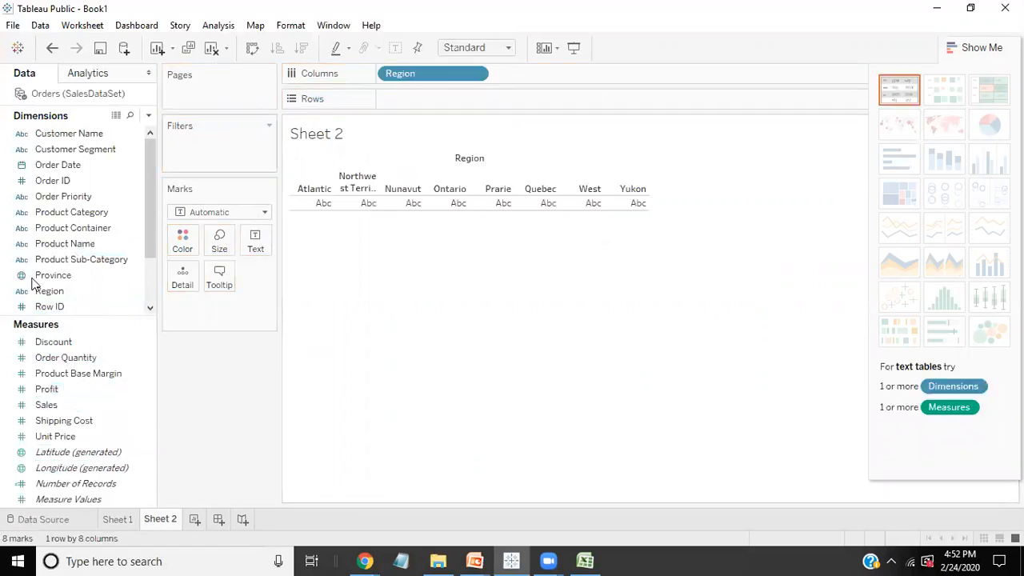
{"action": "left_click_drag", "start_coordinate": [47, 389], "coordinate": [440, 107]}
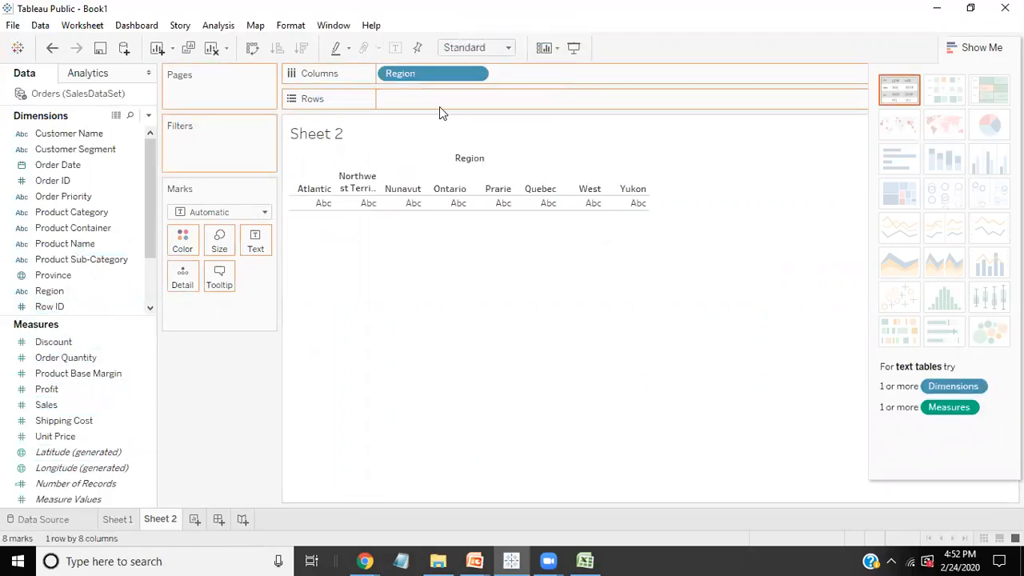
{"action": "left_click_drag", "start_coordinate": [75, 391], "coordinate": [449, 91]}
{"action": "left_click", "coordinate": [989, 331]}
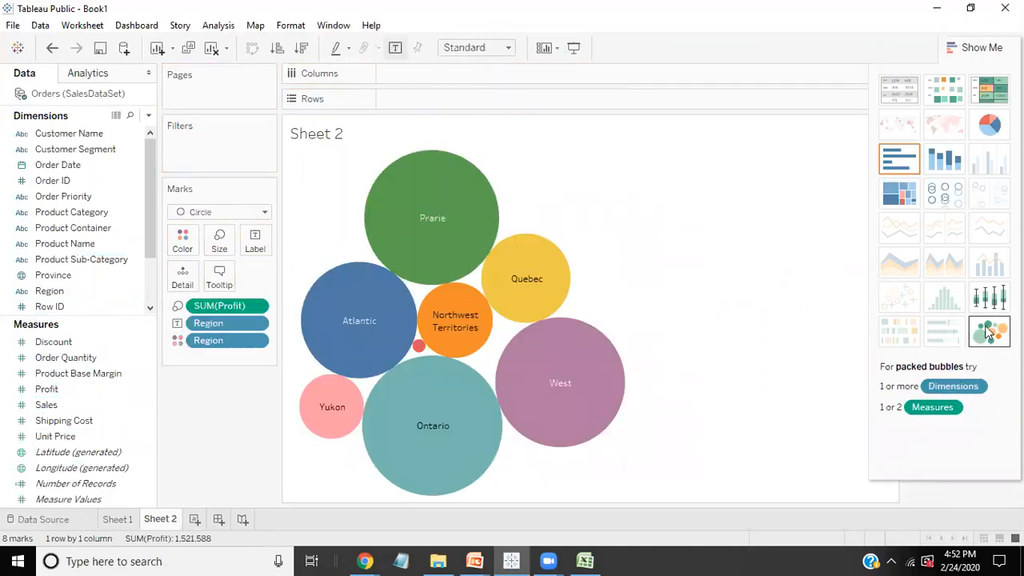
{"action": "left_click_drag", "start_coordinate": [47, 389], "coordinate": [256, 240]}
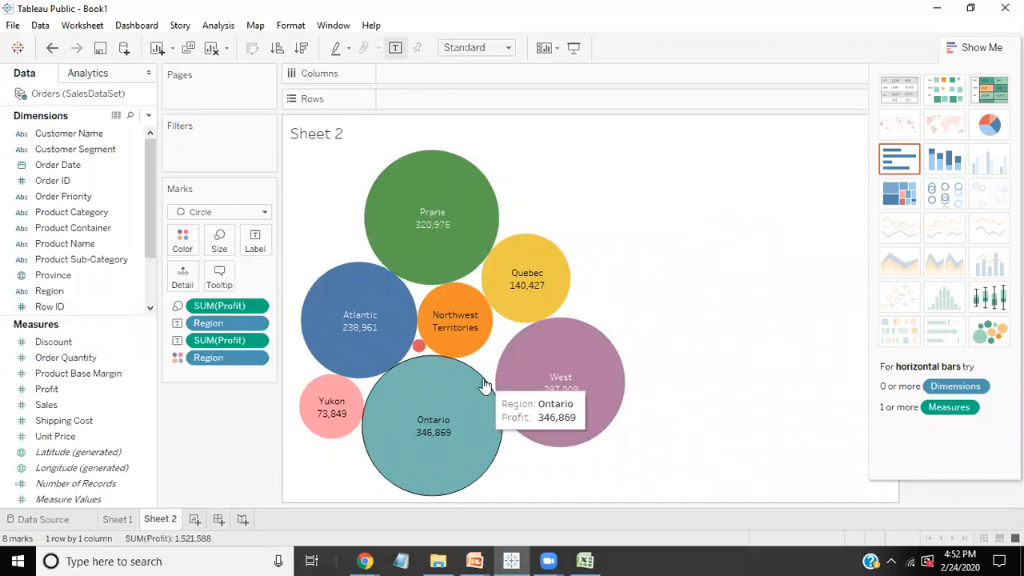
Step: On another new worksheet, build a text table with Region on Rows and Sales as the values
{"action": "left_click", "coordinate": [195, 519]}
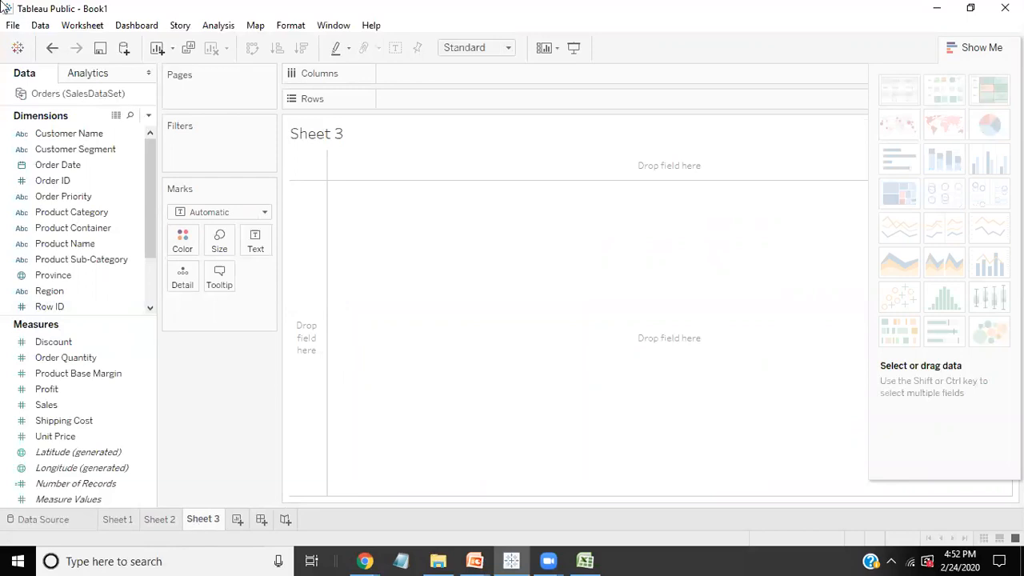
{"action": "left_click", "coordinate": [33, 248]}
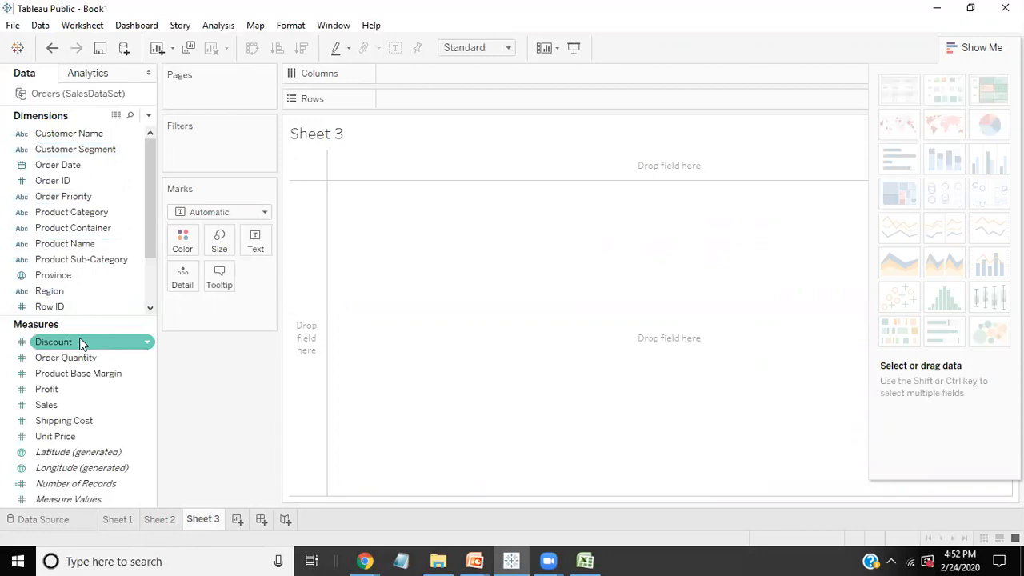
{"action": "left_click", "coordinate": [69, 292]}
{"action": "left_click_drag", "start_coordinate": [70, 292], "coordinate": [400, 99]}
{"action": "left_click_drag", "start_coordinate": [54, 405], "coordinate": [417, 240]}
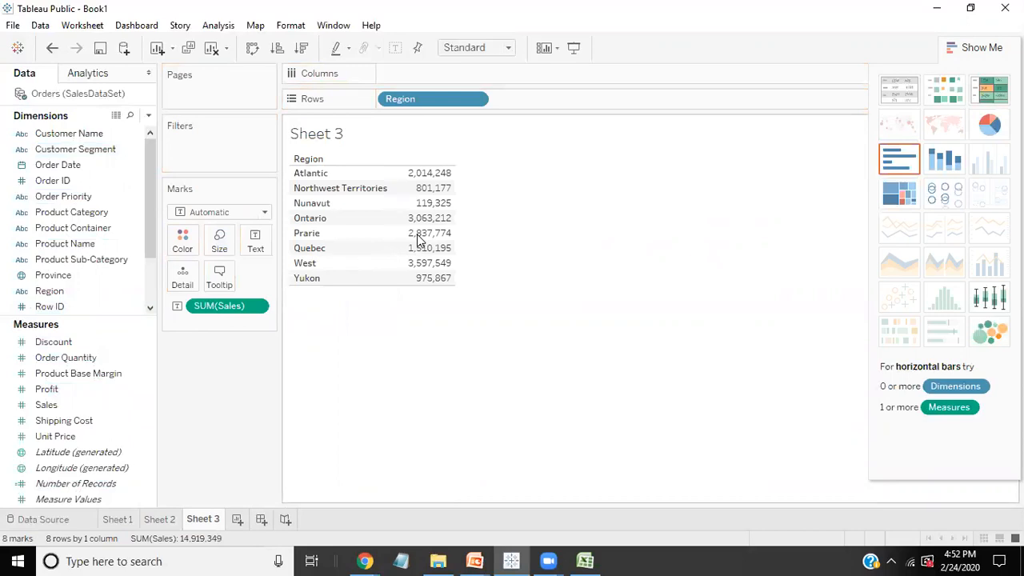
{"action": "mouse_move", "coordinate": [439, 194]}
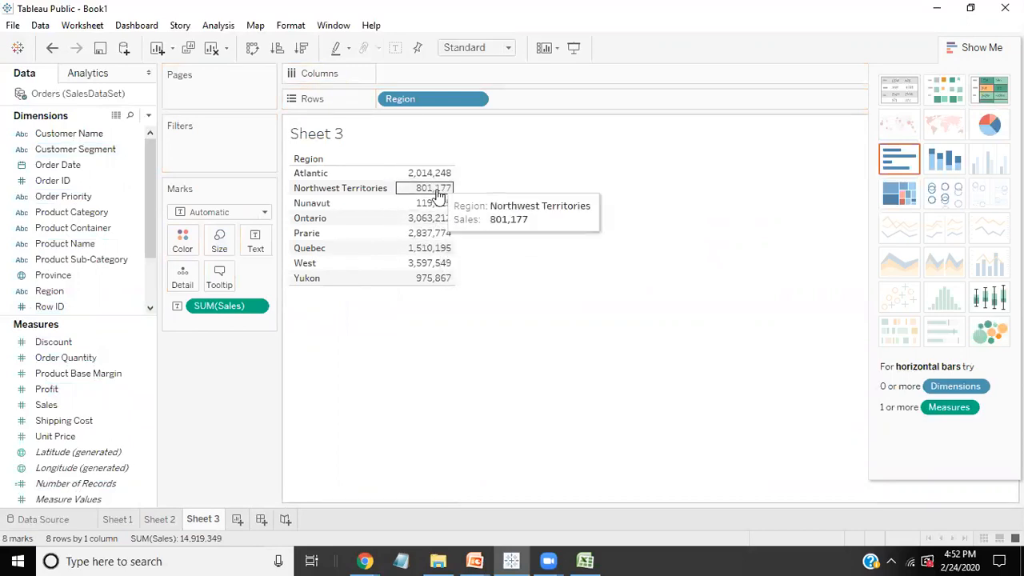
{"action": "mouse_move", "coordinate": [423, 178]}
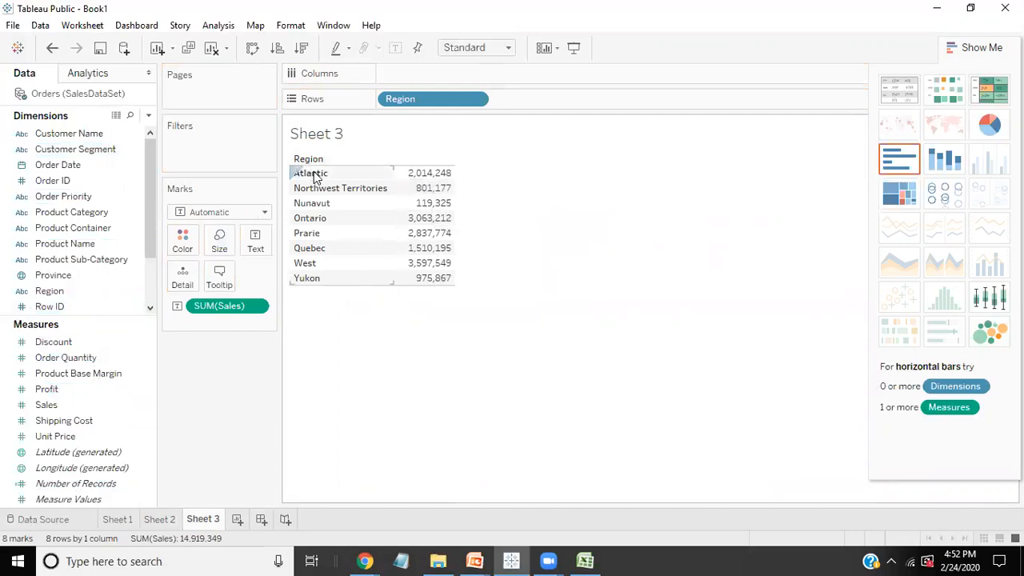
Step: Apply the Percent of Total quick table calculation to the Sales values in the table
{"action": "right_click", "coordinate": [231, 310]}
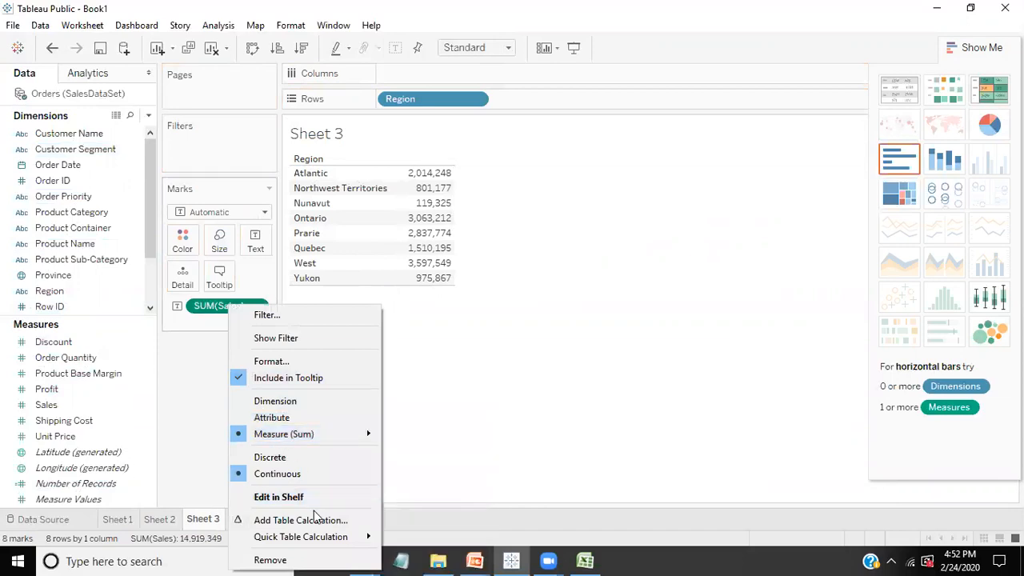
{"action": "mouse_move", "coordinate": [320, 536]}
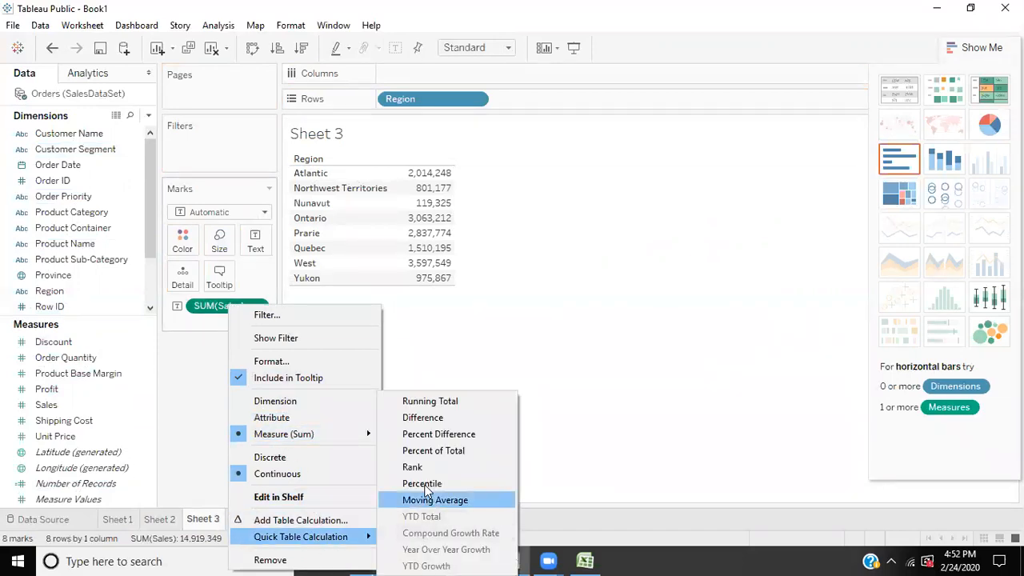
{"action": "left_click", "coordinate": [424, 449]}
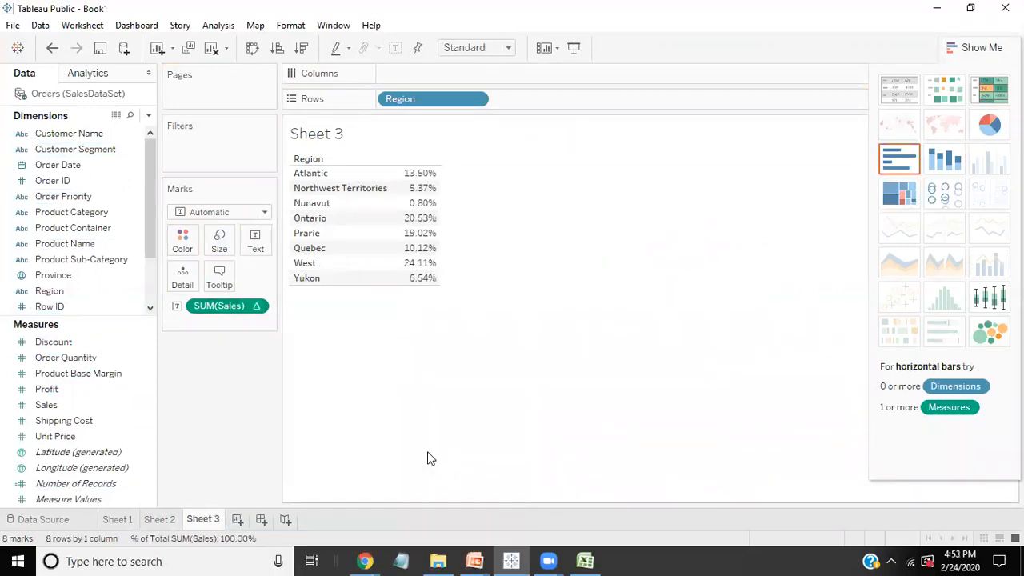
Step: Add a plain Sales column before the percent of total column and sort the regions by Sales in descending order
{"action": "left_click_drag", "start_coordinate": [88, 404], "coordinate": [439, 210]}
{"action": "left_click_drag", "start_coordinate": [494, 172], "coordinate": [410, 173]}
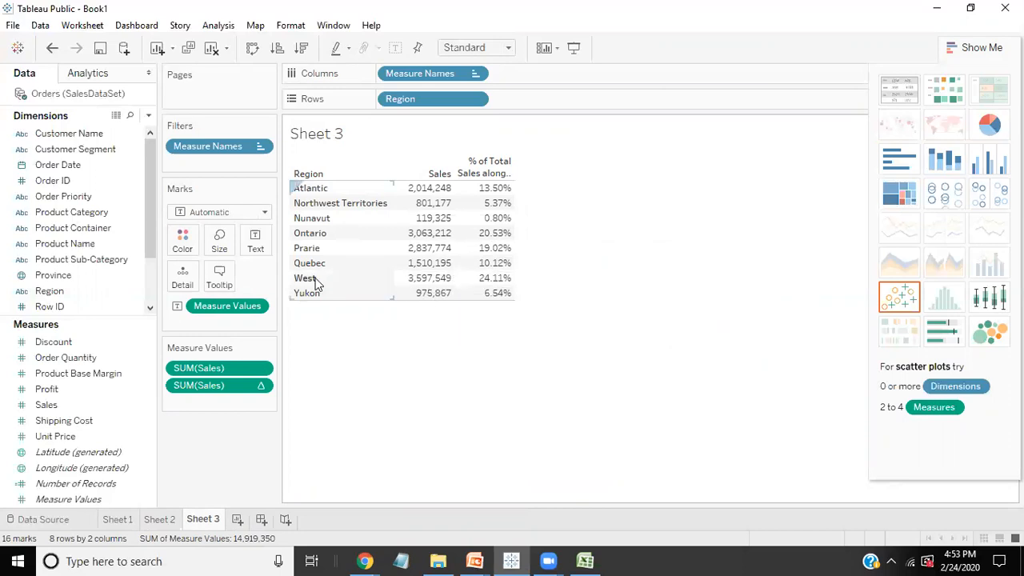
{"action": "left_click", "coordinate": [307, 51]}
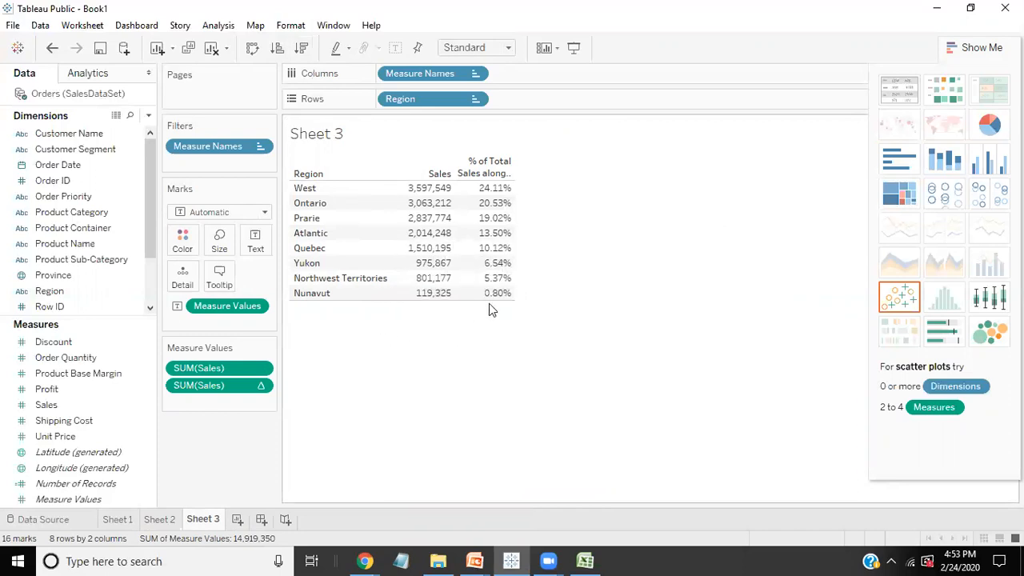
Step: Show column grand totals for the Sales and percent of total columns
{"action": "right_click", "coordinate": [227, 384]}
{"action": "left_click", "coordinate": [460, 427]}
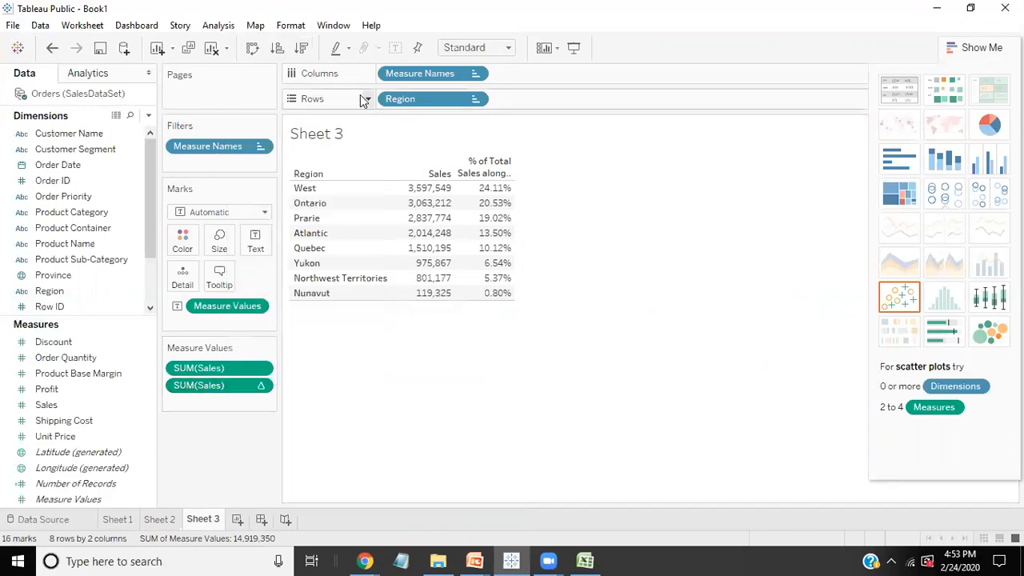
{"action": "left_click", "coordinate": [224, 25]}
{"action": "mouse_move", "coordinate": [278, 174]}
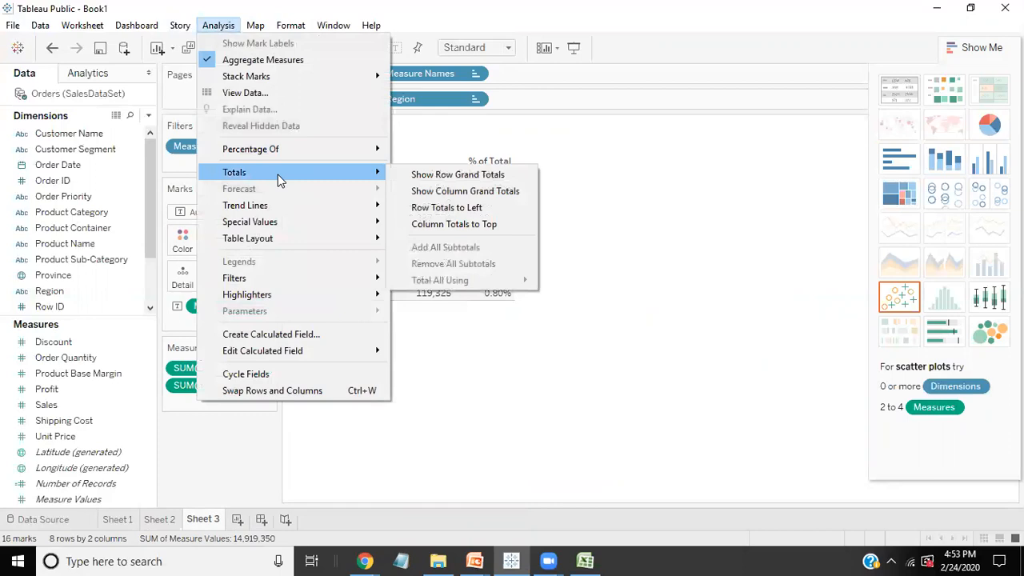
{"action": "left_click", "coordinate": [438, 191]}
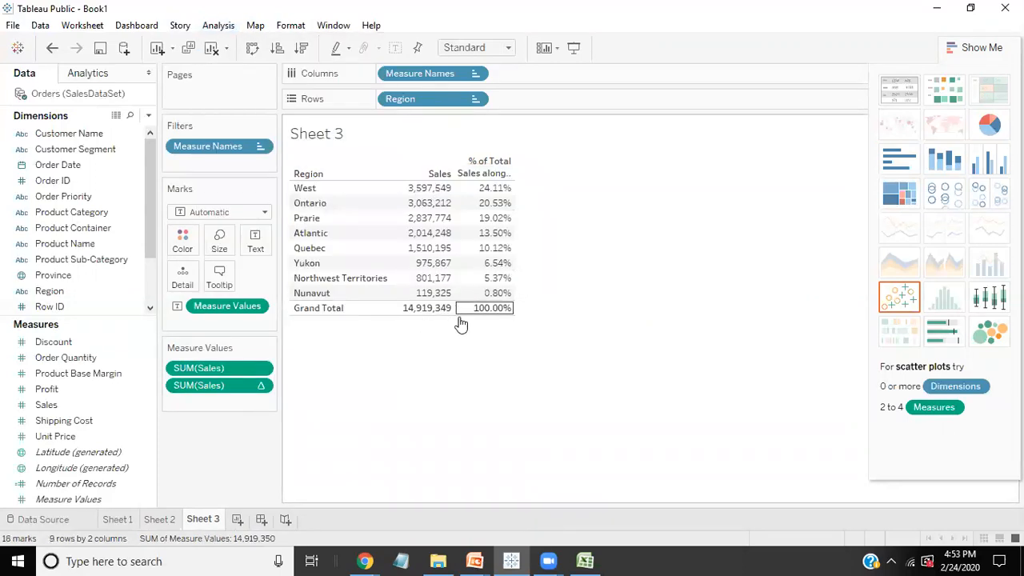
{"action": "mouse_move", "coordinate": [436, 314]}
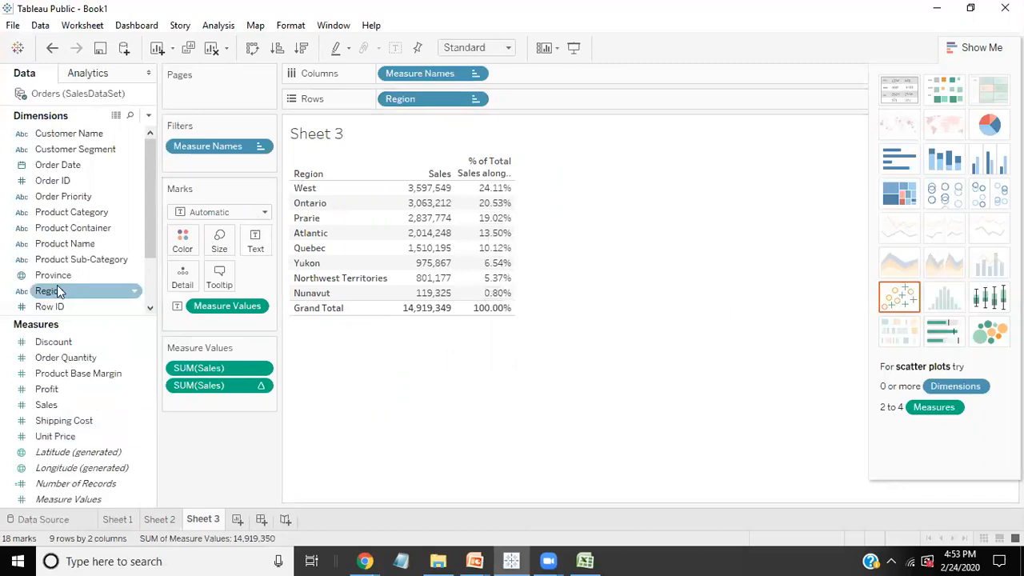
Step: Add Province after Region on Rows and add all subtotals to the table
{"action": "mouse_move", "coordinate": [75, 262]}
{"action": "left_mouse_down"}
{"action": "mouse_move", "coordinate": [446, 119]}
{"action": "mouse_move", "coordinate": [555, 101]}
{"action": "mouse_move", "coordinate": [226, 187]}
{"action": "mouse_move", "coordinate": [89, 271]}
{"action": "mouse_move", "coordinate": [71, 251]}
{"action": "left_mouse_up"}
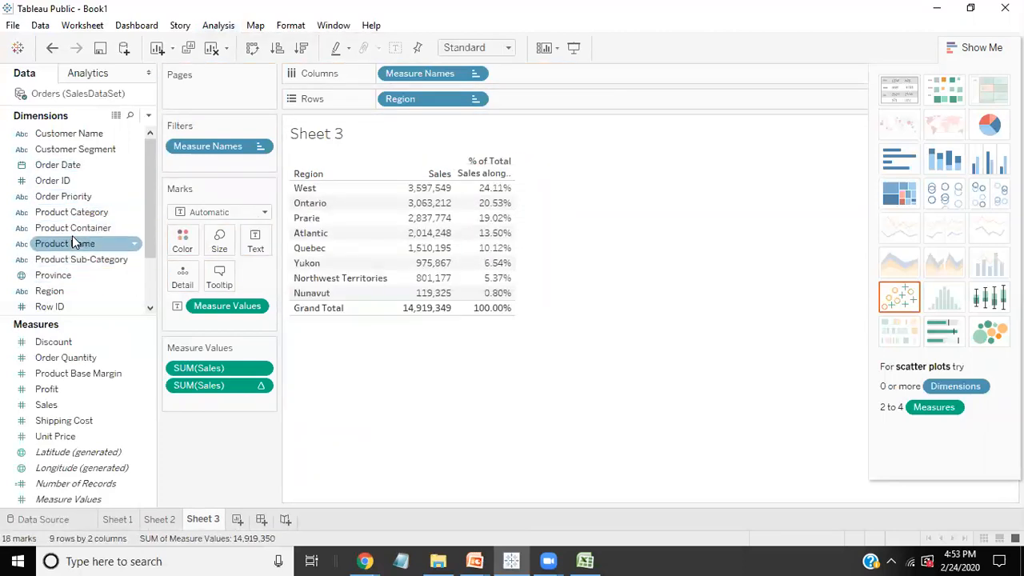
{"action": "left_click_drag", "start_coordinate": [52, 274], "coordinate": [543, 100]}
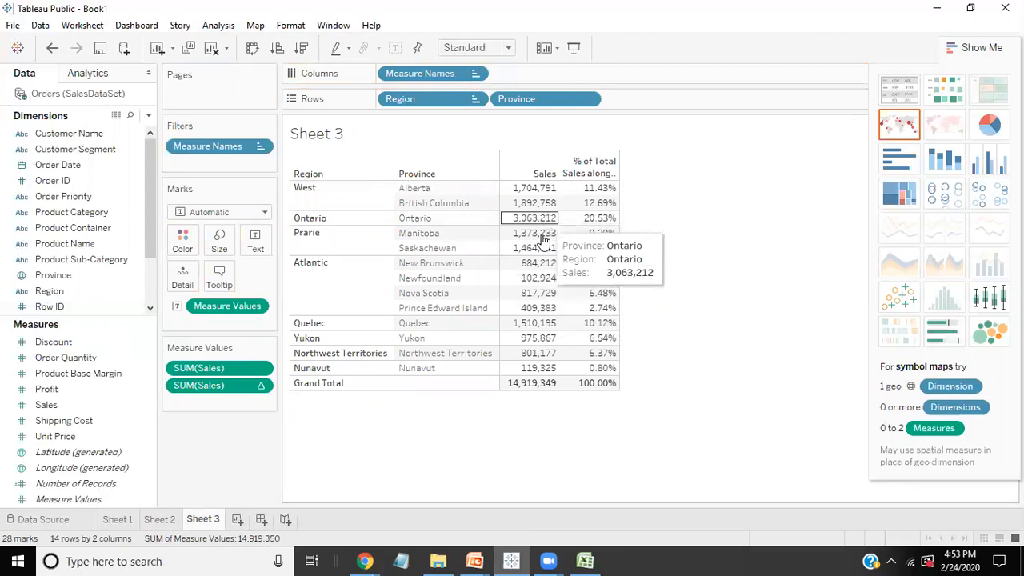
{"action": "left_click", "coordinate": [219, 25]}
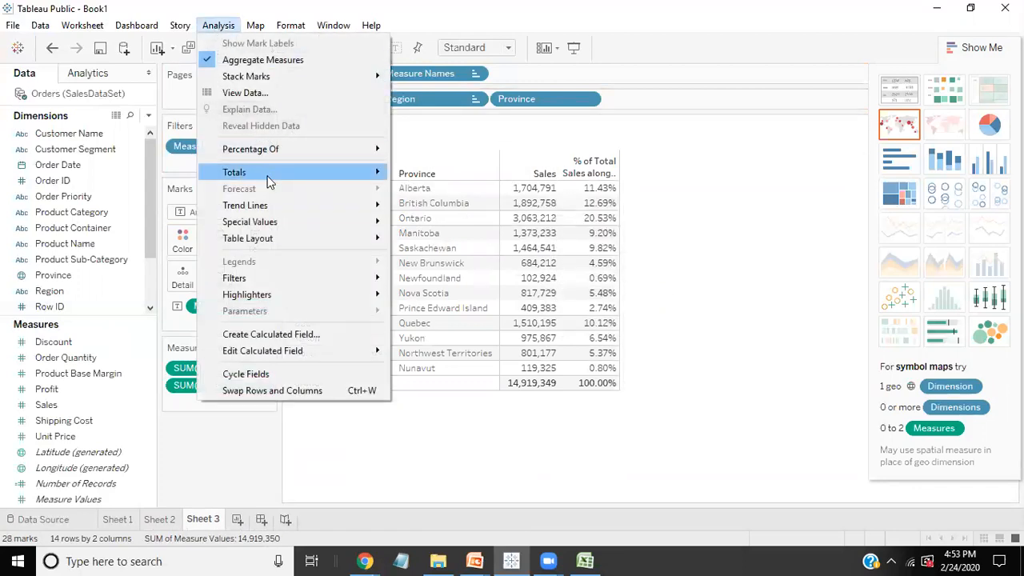
{"action": "mouse_move", "coordinate": [267, 175]}
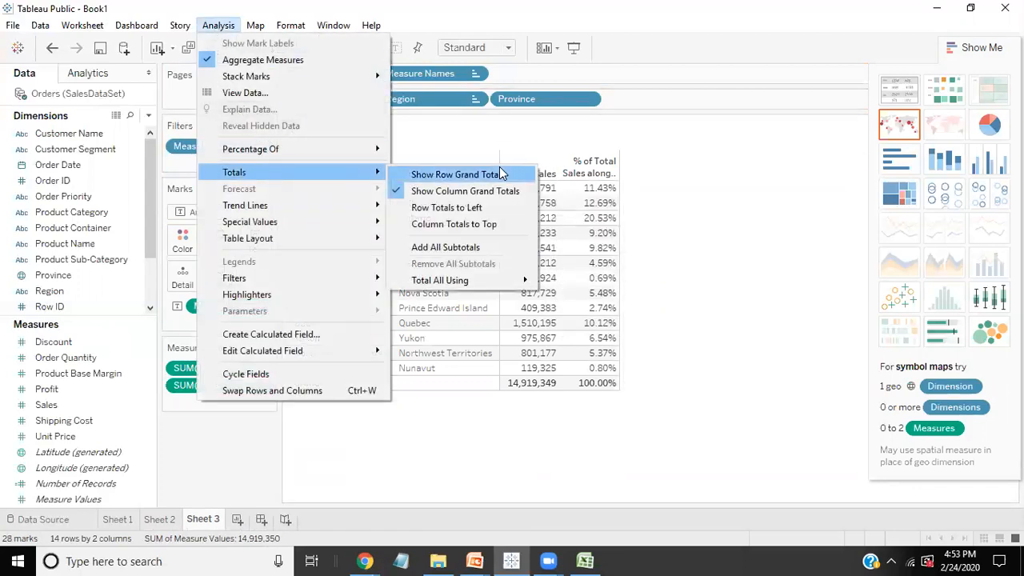
{"action": "left_click", "coordinate": [466, 247]}
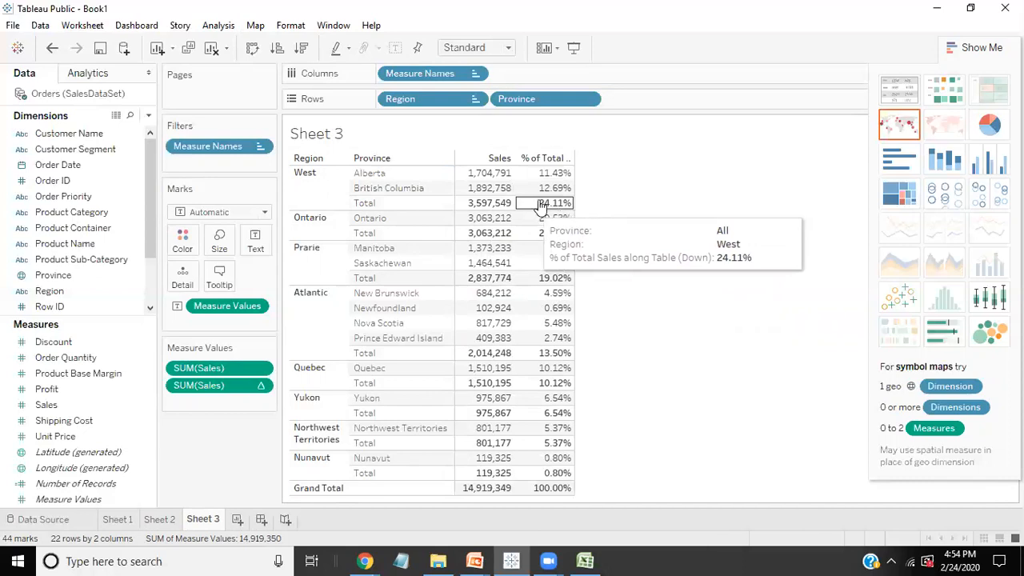
Step: Try computing the percent of total Sales column along Region
{"action": "right_click", "coordinate": [226, 385]}
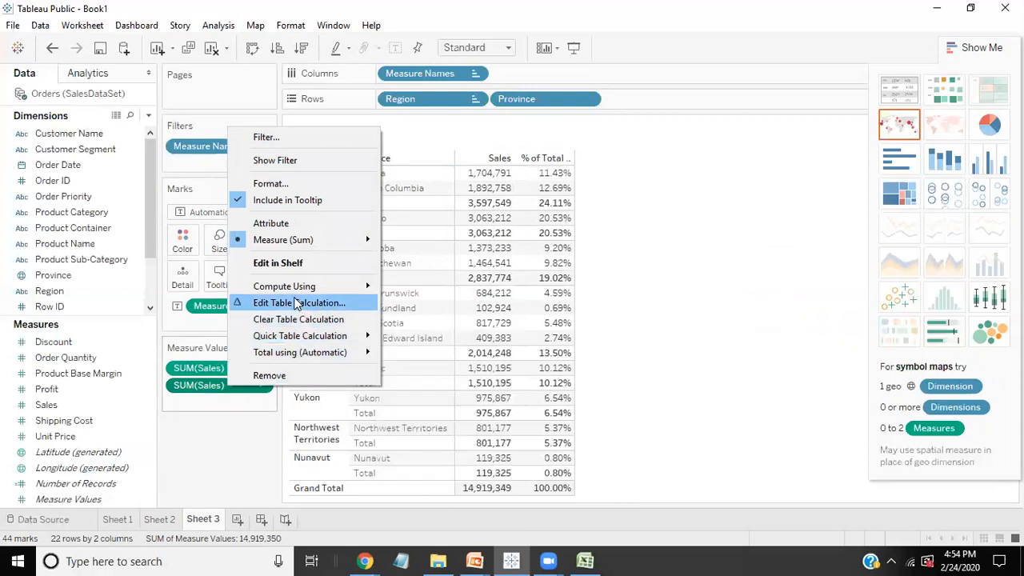
{"action": "left_click", "coordinate": [874, 288]}
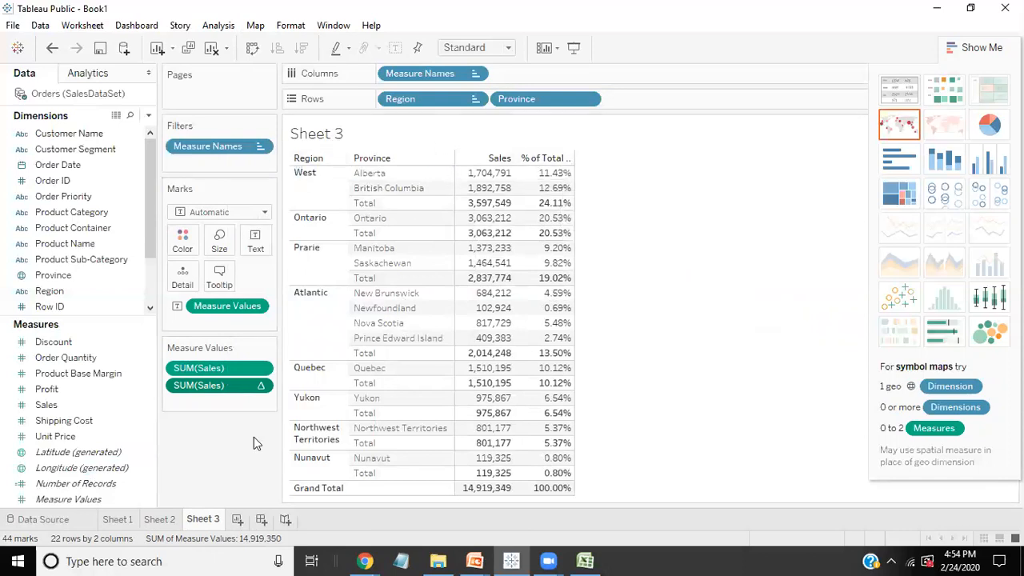
{"action": "right_click", "coordinate": [213, 384]}
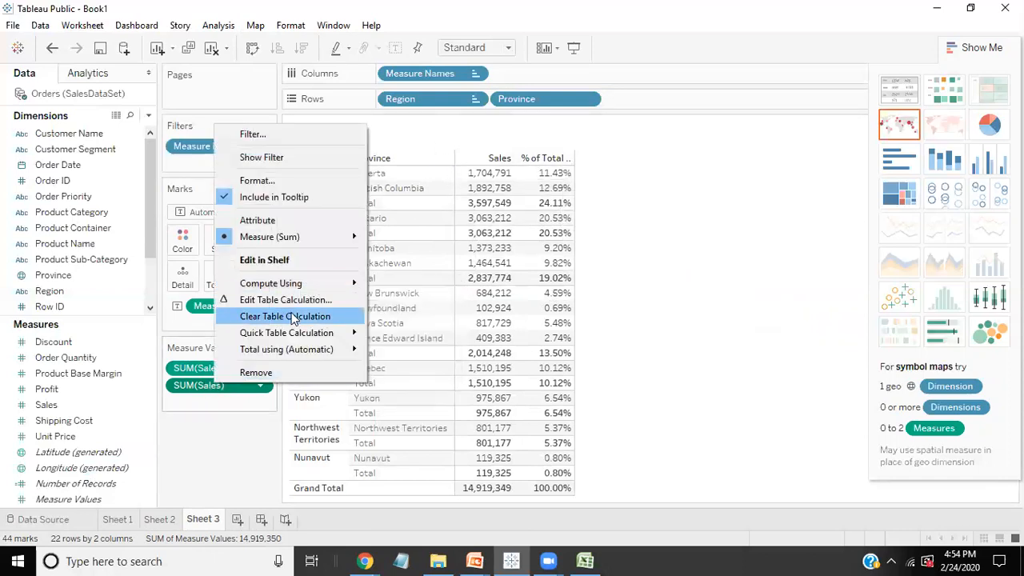
{"action": "mouse_move", "coordinate": [309, 284]}
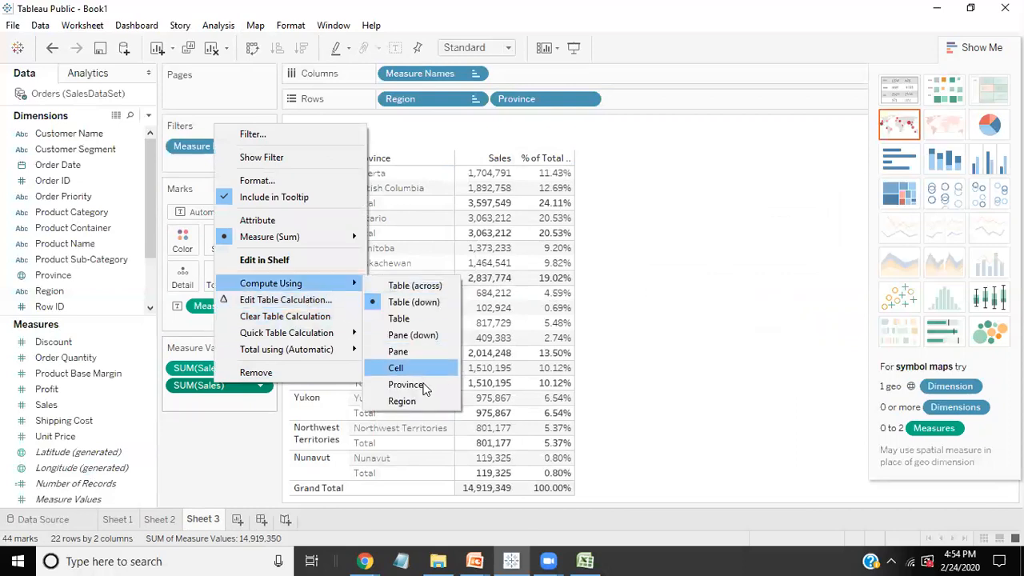
{"action": "left_click", "coordinate": [407, 401]}
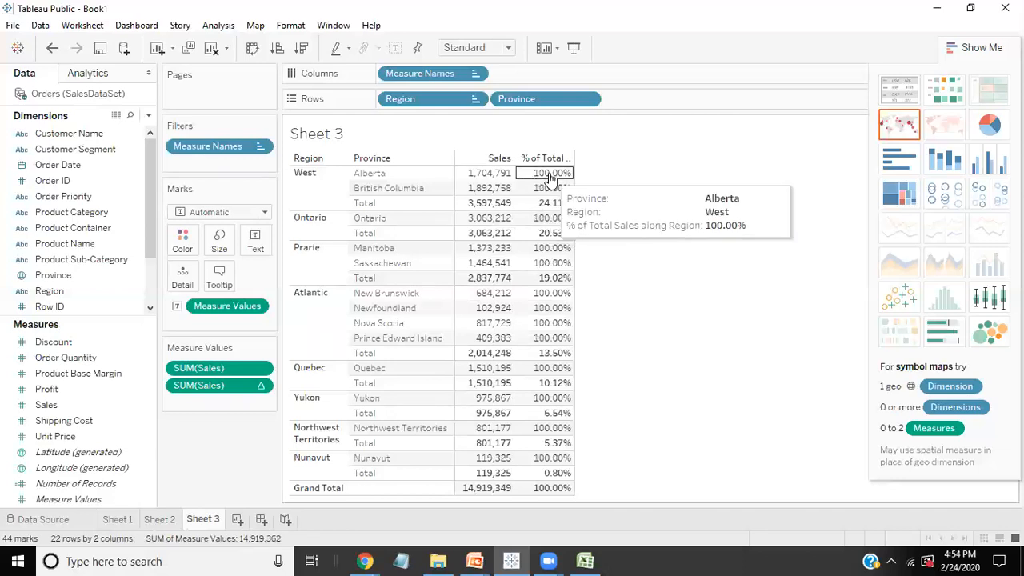
Step: Try computing the percent of total by Cell, and undo back to the Table (down) calculation
{"action": "right_click", "coordinate": [230, 370]}
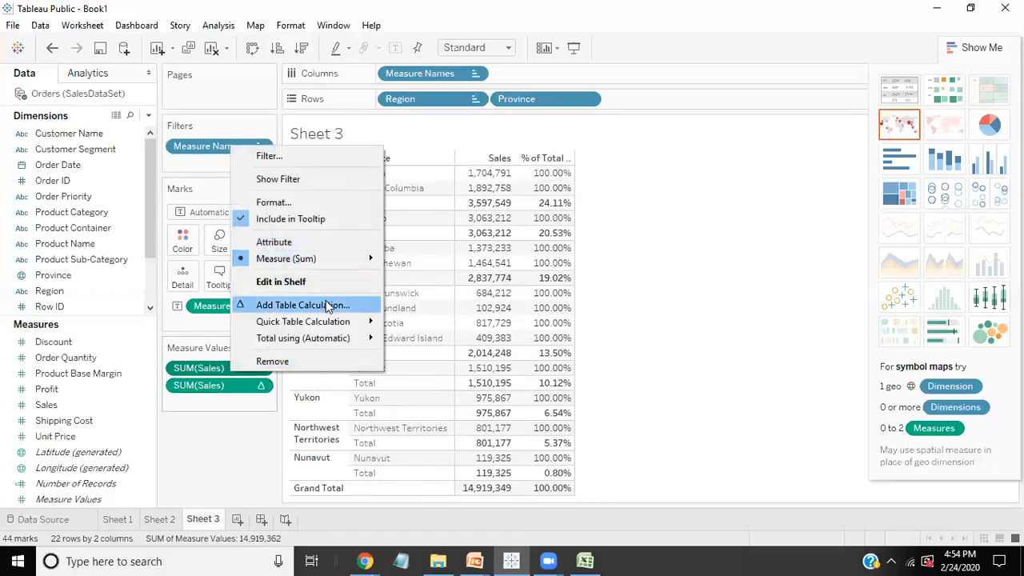
{"action": "right_click", "coordinate": [246, 388]}
{"action": "mouse_move", "coordinate": [359, 290]}
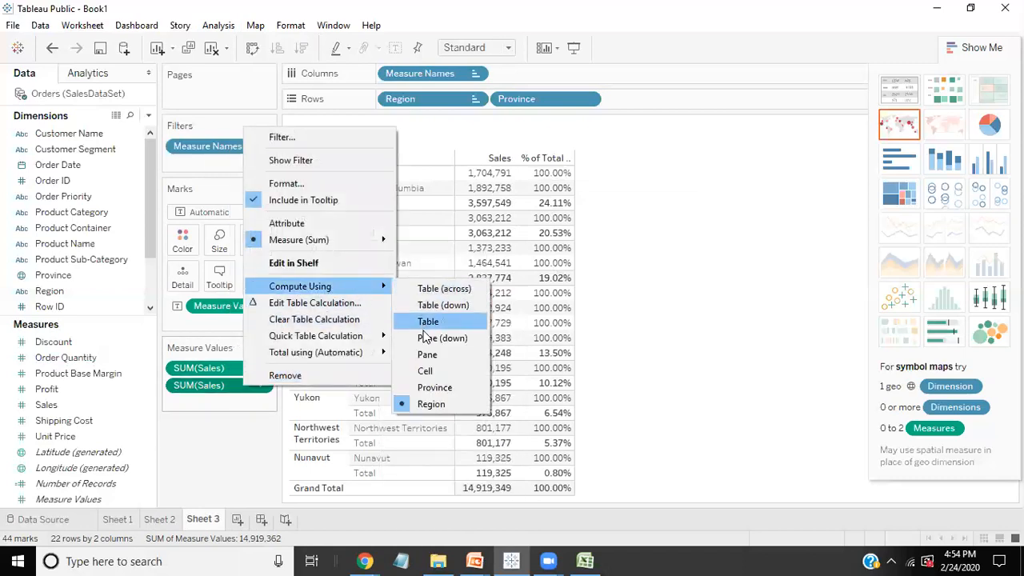
{"action": "left_click", "coordinate": [419, 375]}
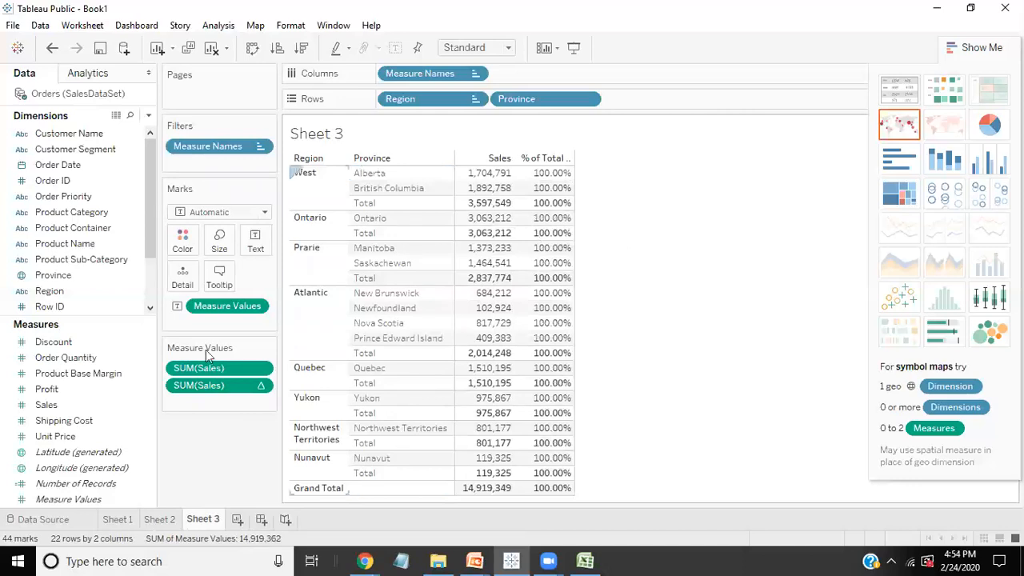
{"action": "left_click", "coordinate": [52, 48]}
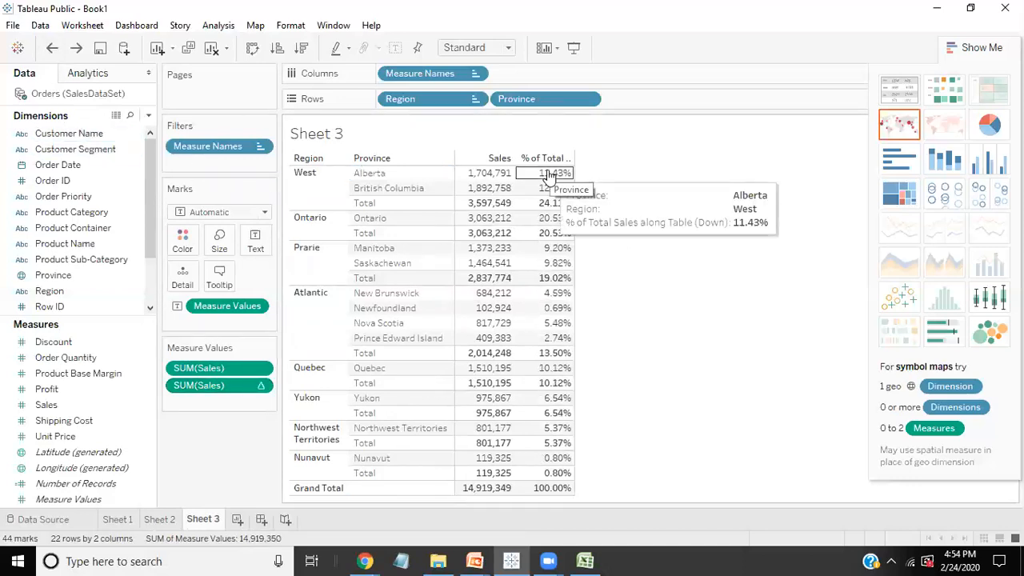
Step: Create a new worksheet with Region on Columns and Sales and Profit on Rows
{"action": "left_click", "coordinate": [239, 519]}
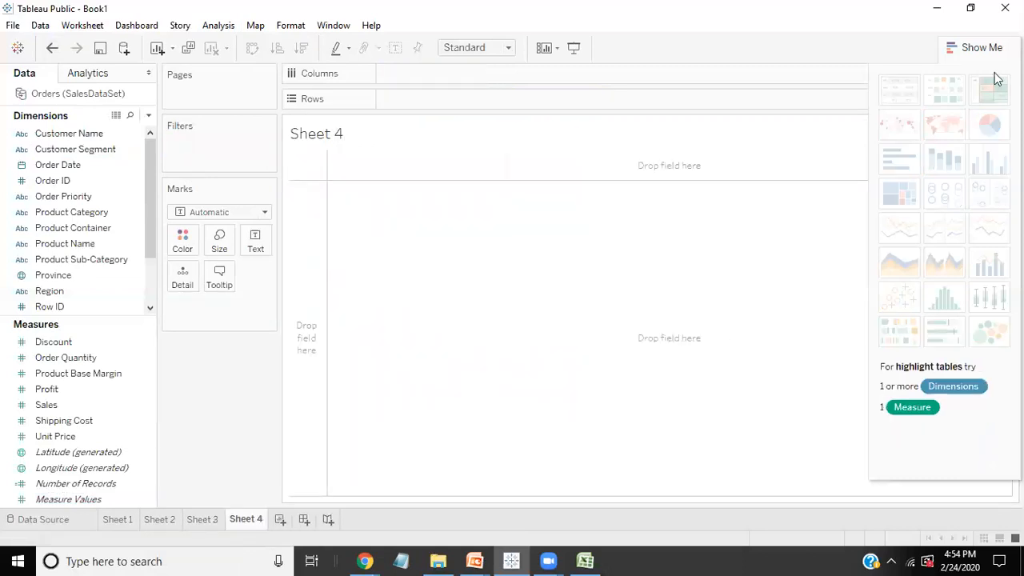
{"action": "left_click", "coordinate": [972, 47]}
{"action": "left_click_drag", "start_coordinate": [93, 290], "coordinate": [450, 78]}
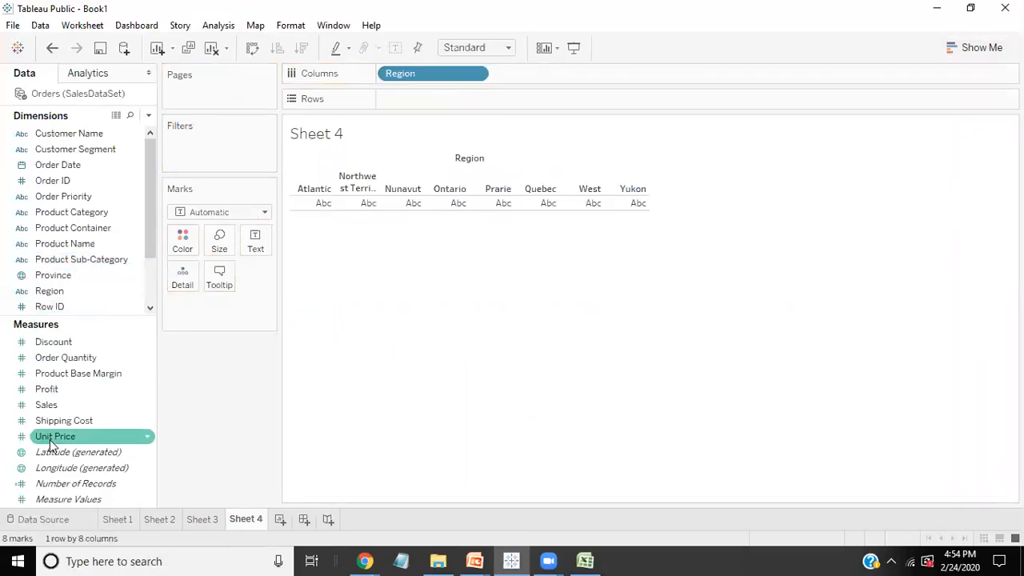
{"action": "left_click_drag", "start_coordinate": [48, 405], "coordinate": [405, 98]}
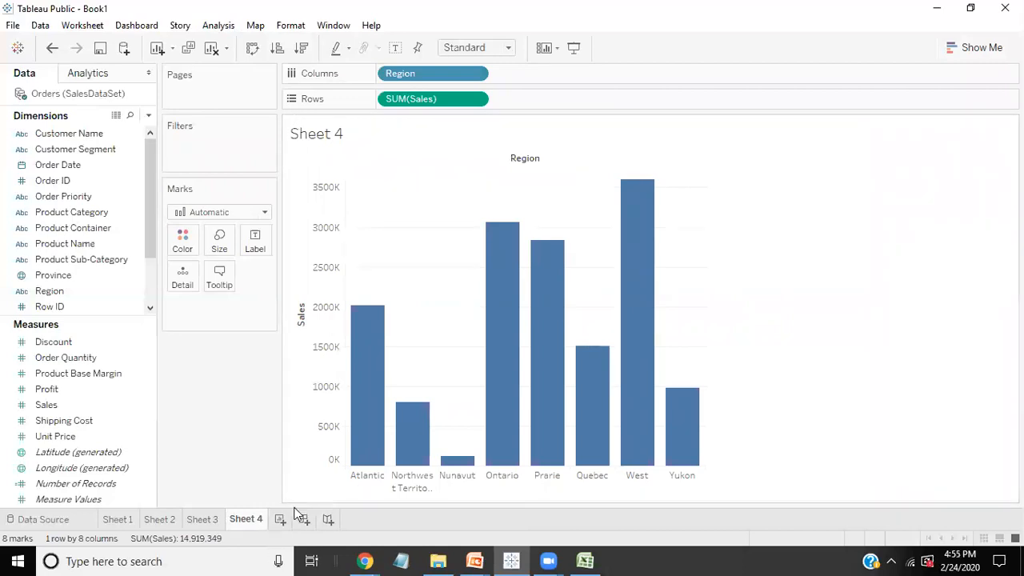
{"action": "left_click_drag", "start_coordinate": [41, 389], "coordinate": [558, 105]}
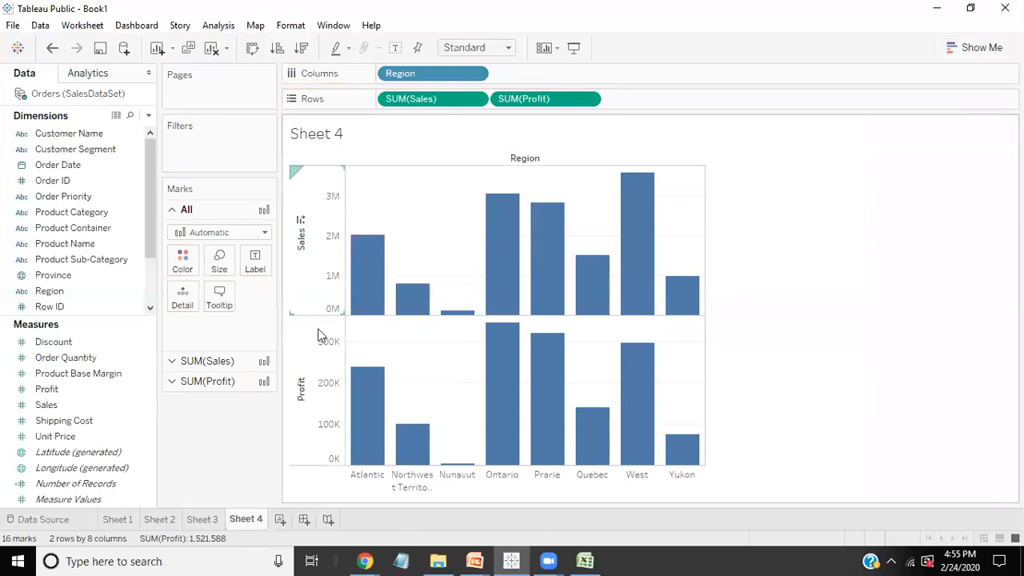
Step: Label the Sales bars with Sales values and the Profit bars with Profit values
{"action": "left_click_drag", "start_coordinate": [46, 405], "coordinate": [258, 283]}
{"action": "left_click", "coordinate": [173, 362]}
{"action": "left_click", "coordinate": [173, 380]}
{"action": "left_click", "coordinate": [80, 436]}
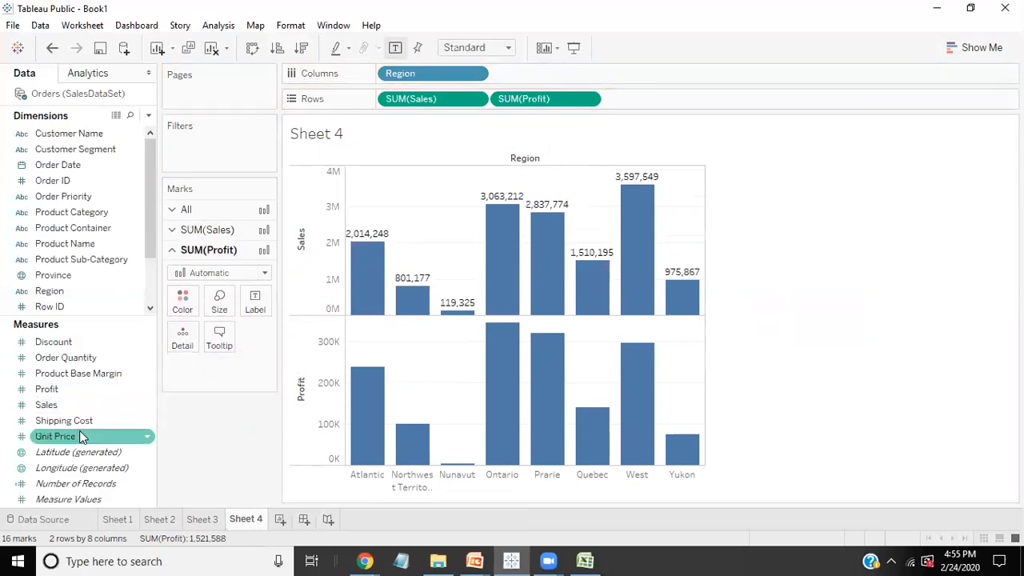
{"action": "left_click_drag", "start_coordinate": [50, 390], "coordinate": [240, 303]}
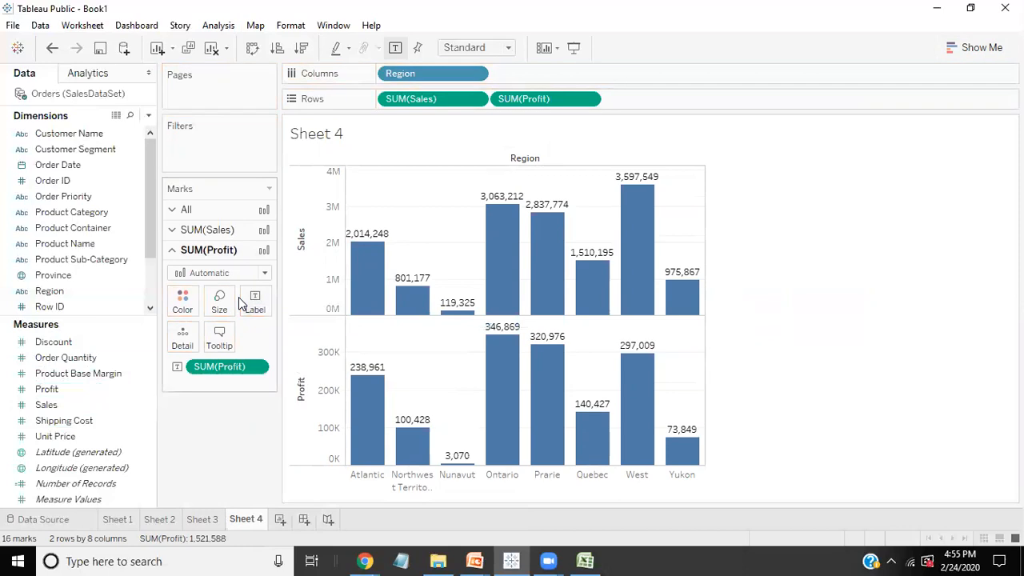
Step: Remove the value labels from both the Profit and Sales bars
{"action": "mouse_move", "coordinate": [369, 280]}
{"action": "left_click_drag", "start_coordinate": [248, 373], "coordinate": [120, 352]}
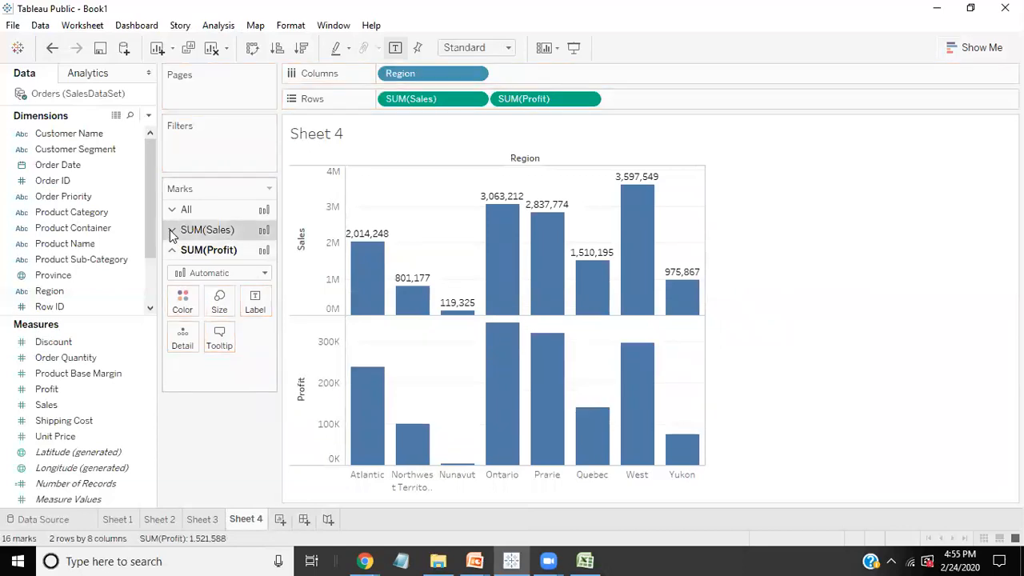
{"action": "left_click", "coordinate": [171, 231]}
{"action": "left_click_drag", "start_coordinate": [226, 352], "coordinate": [18, 229]}
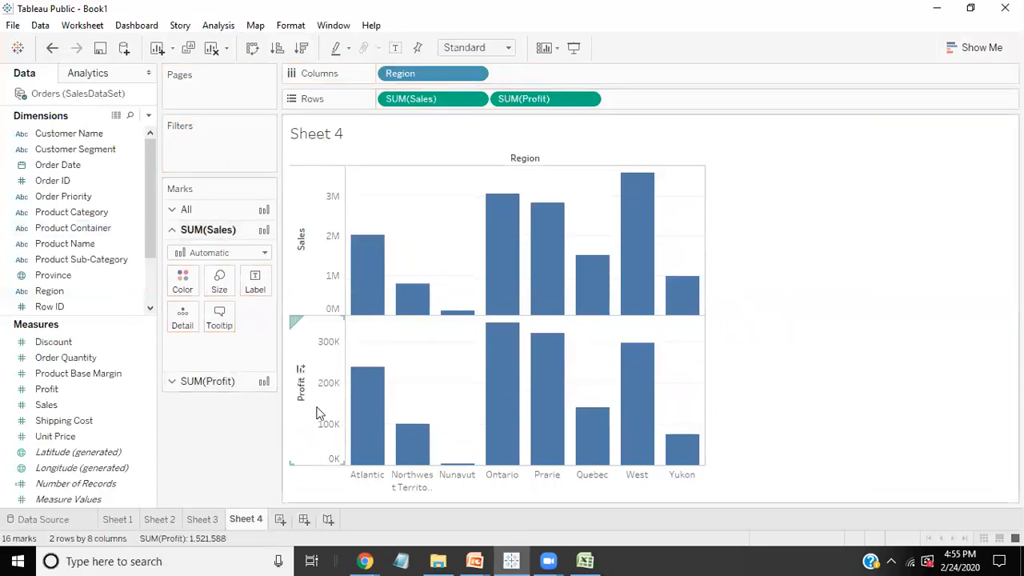
Step: Combine Profit with Sales in one chart using a dual axis
{"action": "right_click", "coordinate": [322, 388]}
{"action": "left_click", "coordinate": [364, 460]}
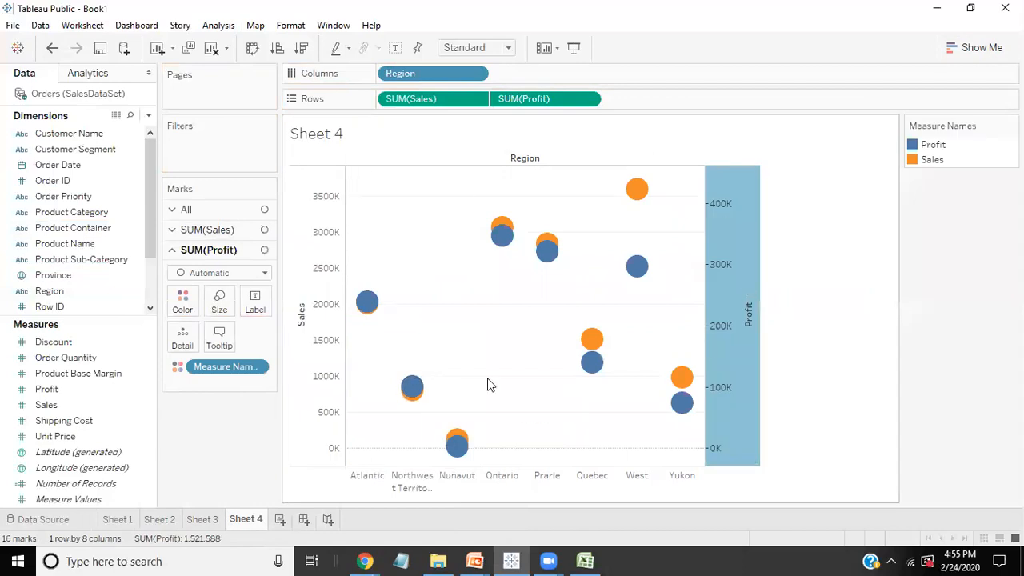
{"action": "left_click", "coordinate": [193, 273]}
{"action": "left_click", "coordinate": [193, 274]}
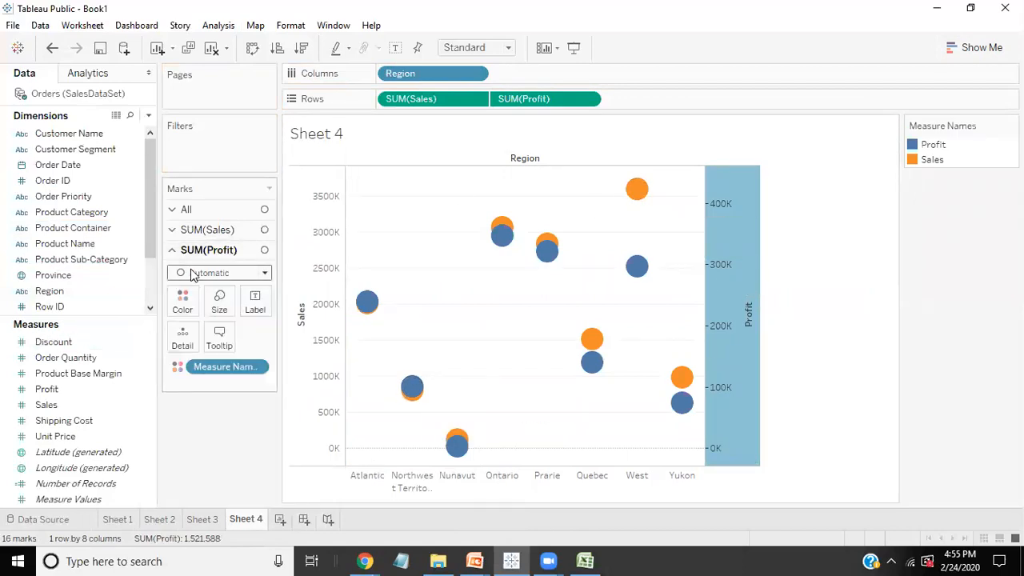
Step: Set the mark type of Sales to Bar in the dual-axis chart
{"action": "left_click", "coordinate": [171, 230]}
{"action": "left_click", "coordinate": [200, 253]}
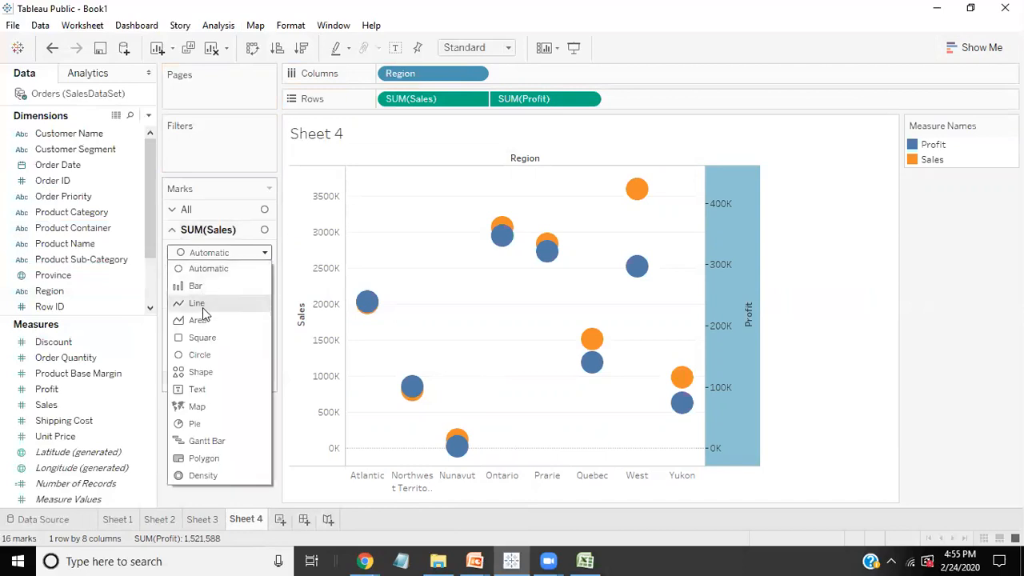
{"action": "left_click", "coordinate": [196, 286]}
Step: Reduce the mark size of Sales to make the bars narrower
{"action": "left_click", "coordinate": [199, 233]}
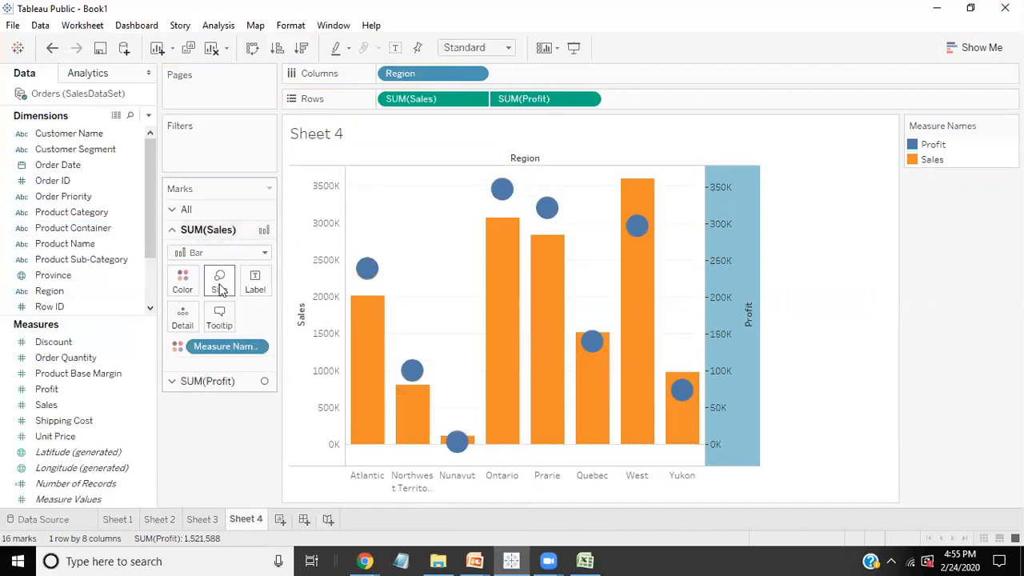
{"action": "left_click", "coordinate": [219, 290]}
{"action": "left_click_drag", "start_coordinate": [309, 315], "coordinate": [270, 326]}
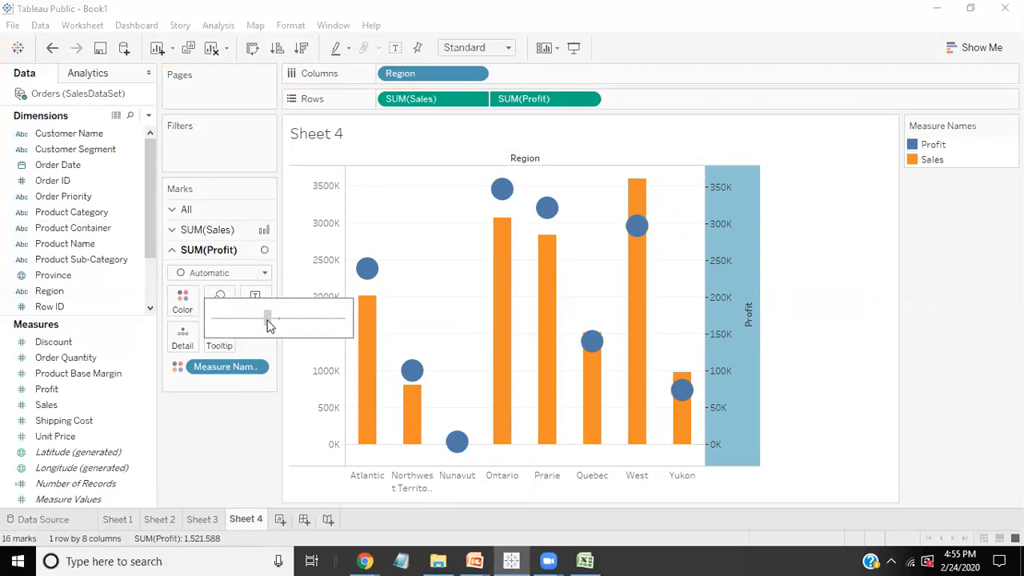
{"action": "left_click", "coordinate": [202, 230]}
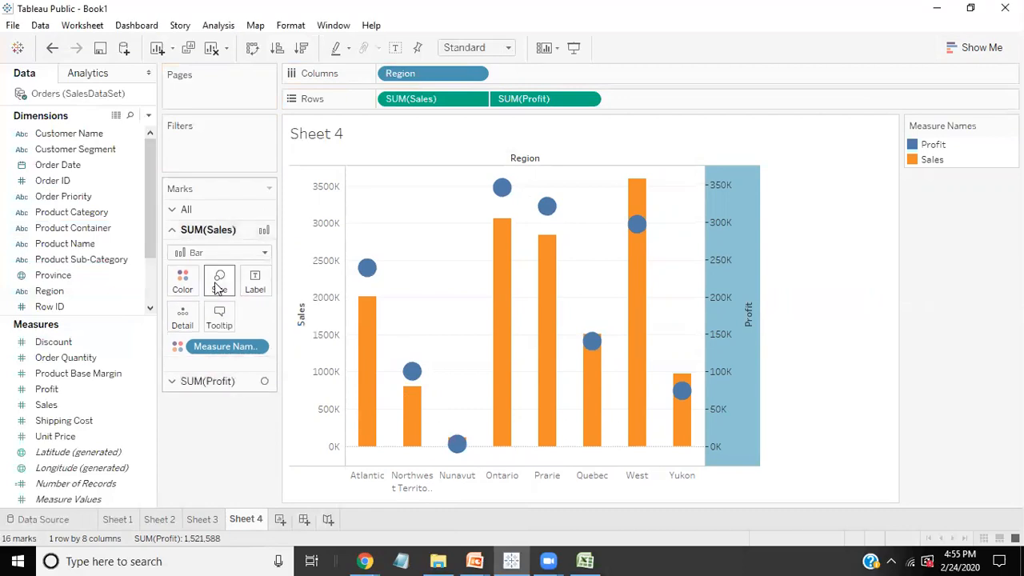
{"action": "left_click", "coordinate": [221, 282]}
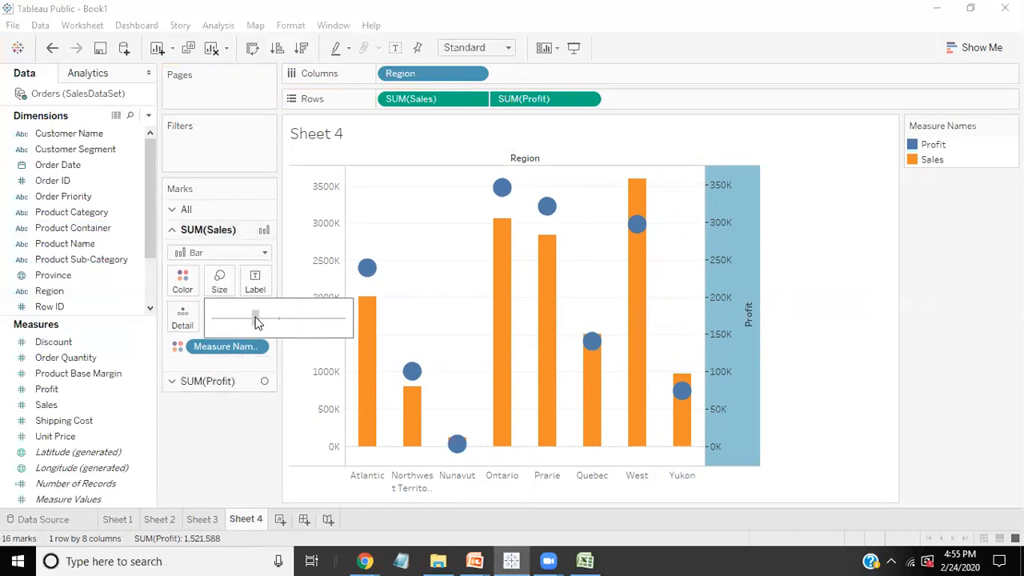
{"action": "left_click_drag", "start_coordinate": [257, 318], "coordinate": [256, 318]}
Step: Reduce the mark size of Profit to make the circles smaller
{"action": "left_click", "coordinate": [225, 421]}
{"action": "left_click", "coordinate": [219, 303]}
{"action": "left_click_drag", "start_coordinate": [231, 342], "coordinate": [236, 343]}
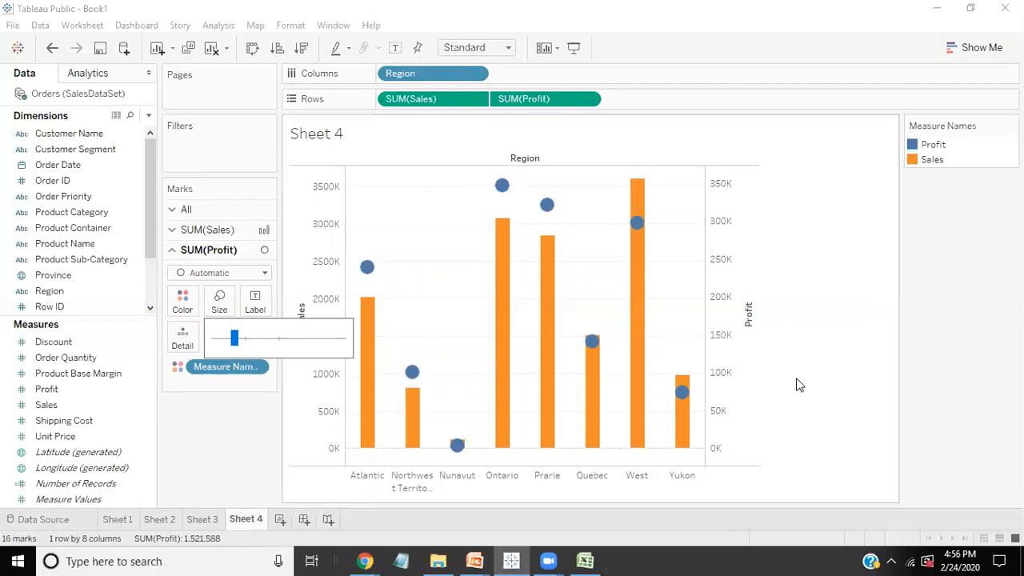
Step: Try synchronizing the Profit axis with the Sales axis, and undo the synchronization
{"action": "right_click", "coordinate": [736, 267]}
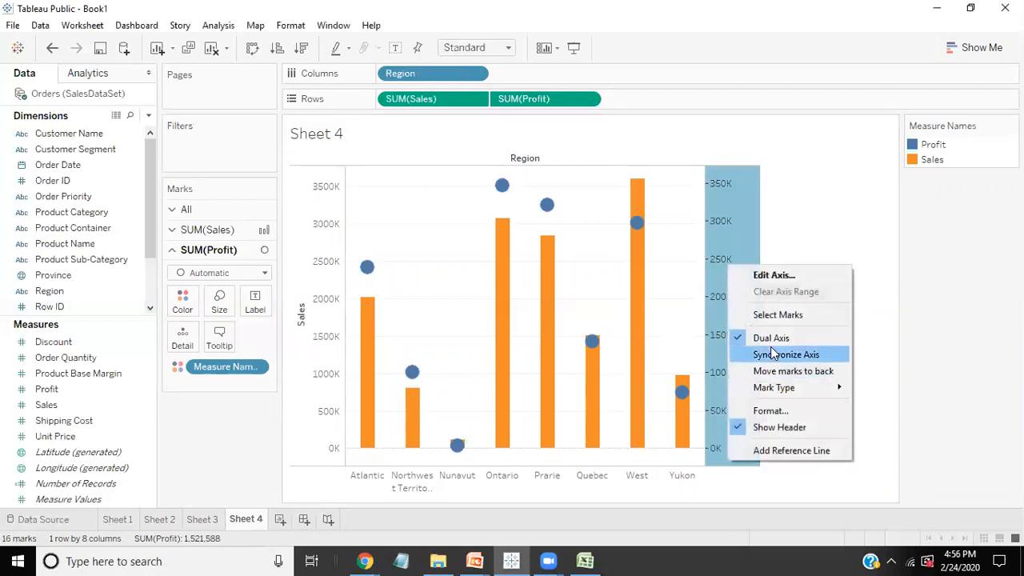
{"action": "left_click", "coordinate": [773, 350]}
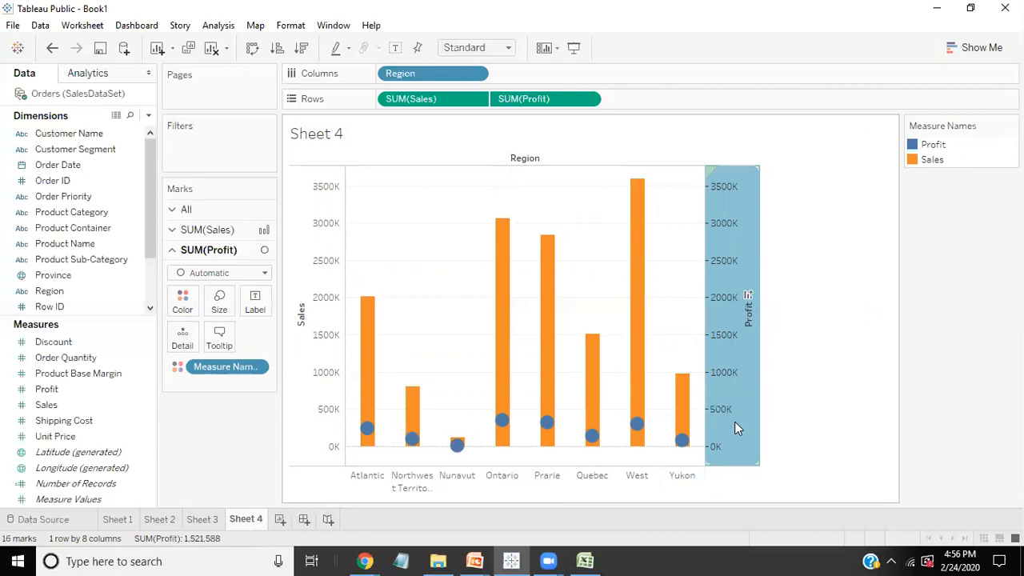
{"action": "left_click", "coordinate": [52, 48]}
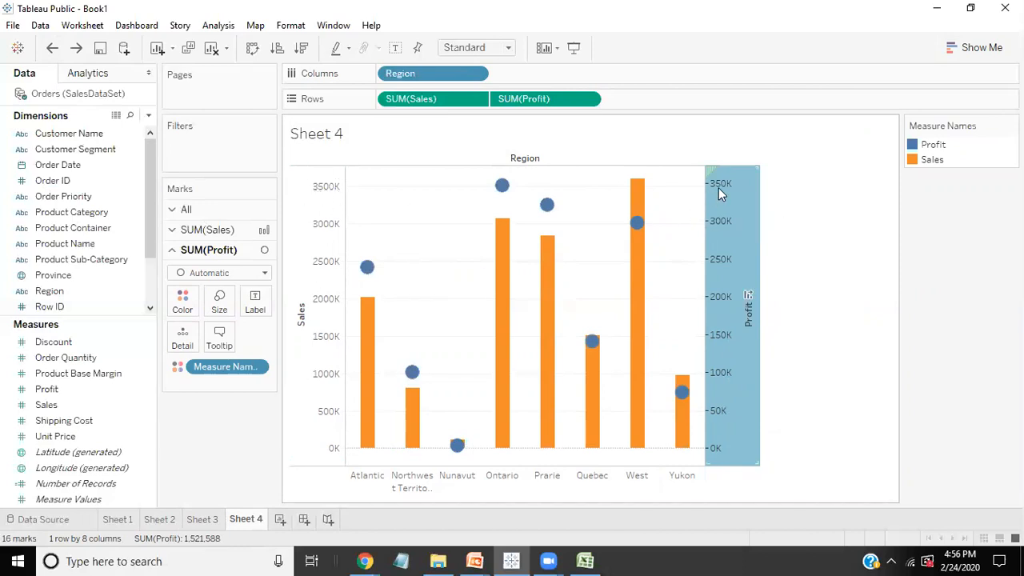
Step: Check the Sales and Profit values of individual marks and synchronize the Profit axis with the Sales axis
{"action": "mouse_move", "coordinate": [558, 252]}
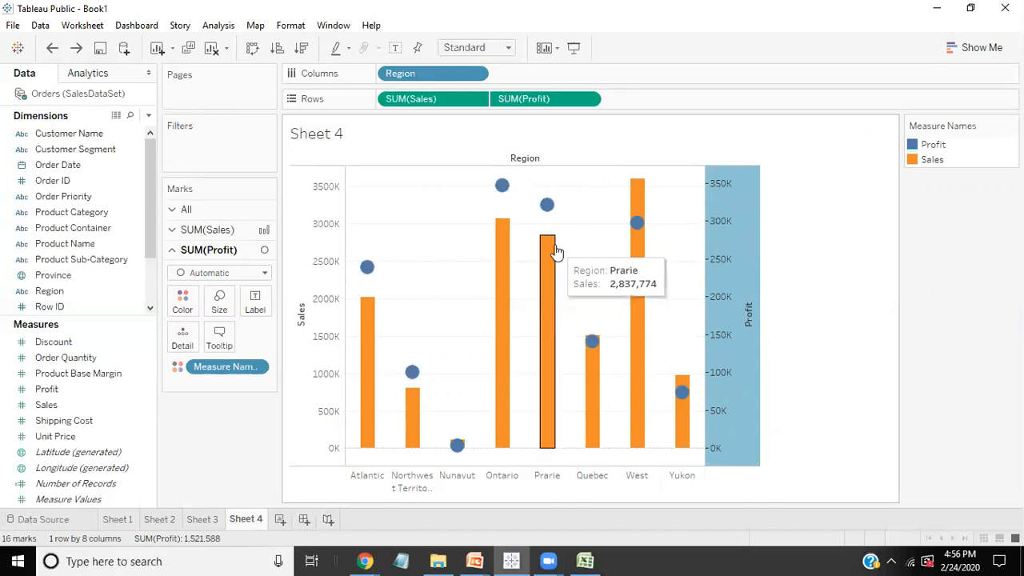
{"action": "mouse_move", "coordinate": [367, 273]}
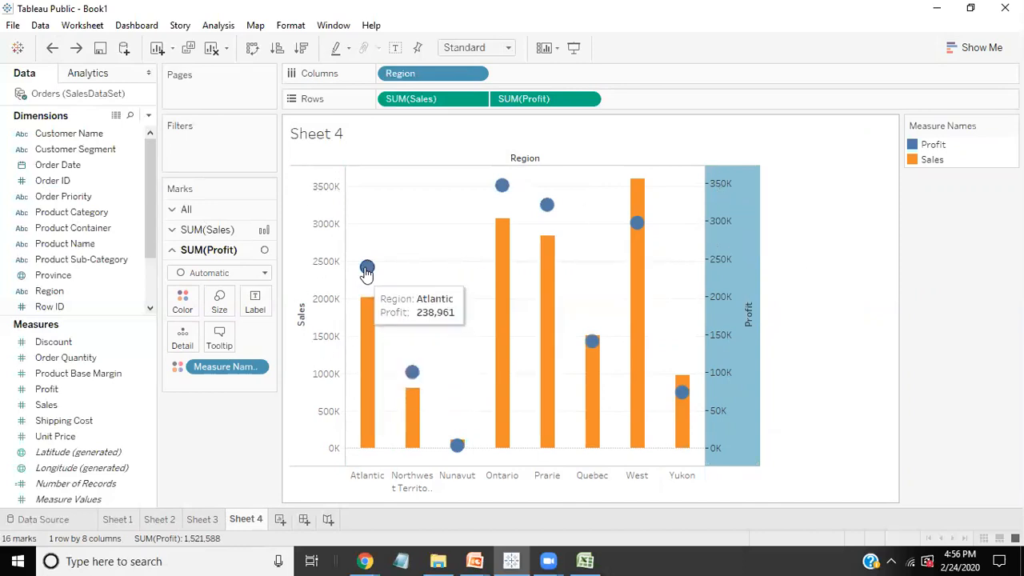
{"action": "mouse_move", "coordinate": [365, 312]}
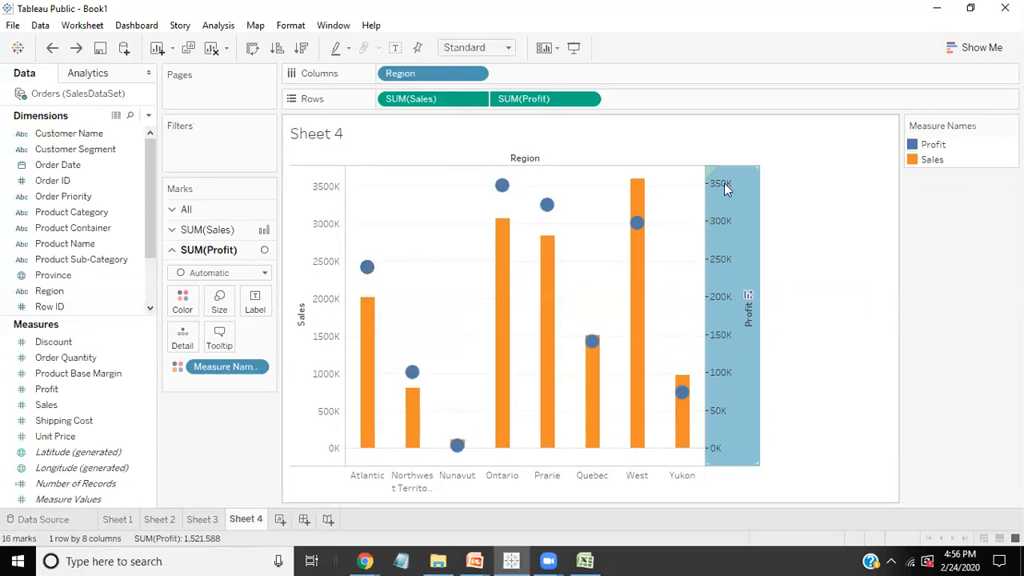
{"action": "right_click", "coordinate": [714, 209]}
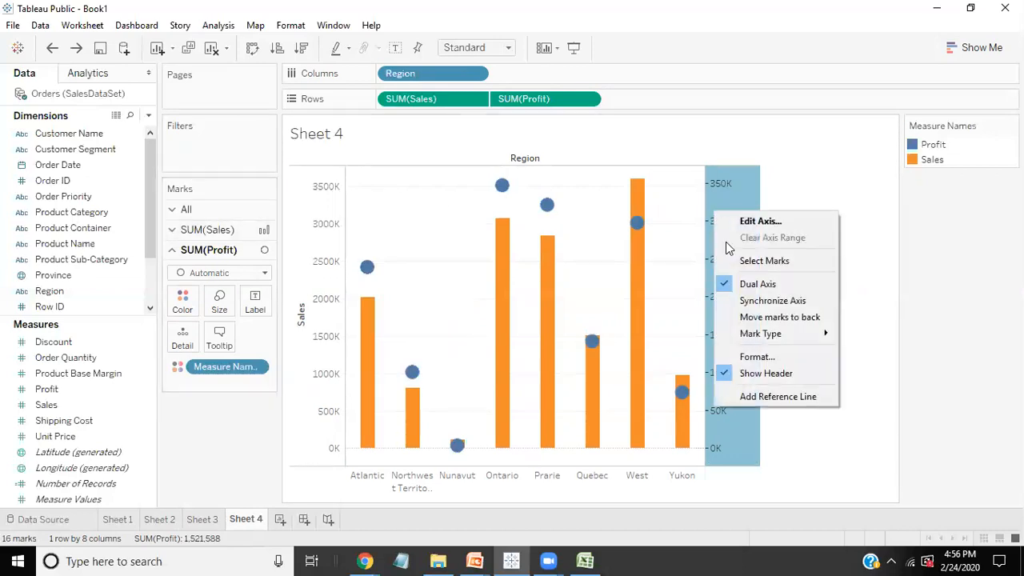
{"action": "left_click", "coordinate": [727, 198]}
{"action": "right_click", "coordinate": [727, 196]}
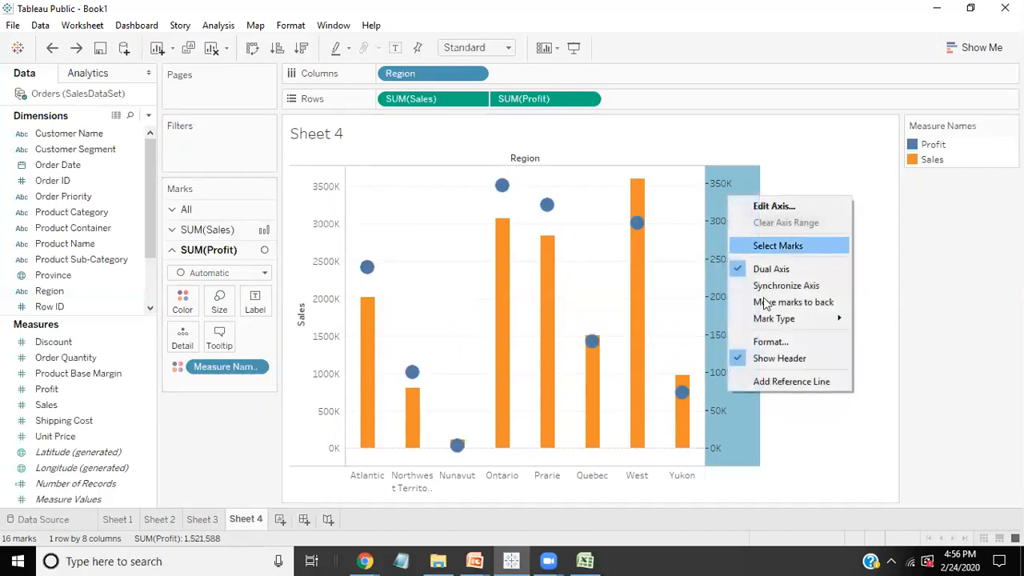
{"action": "left_click", "coordinate": [772, 287]}
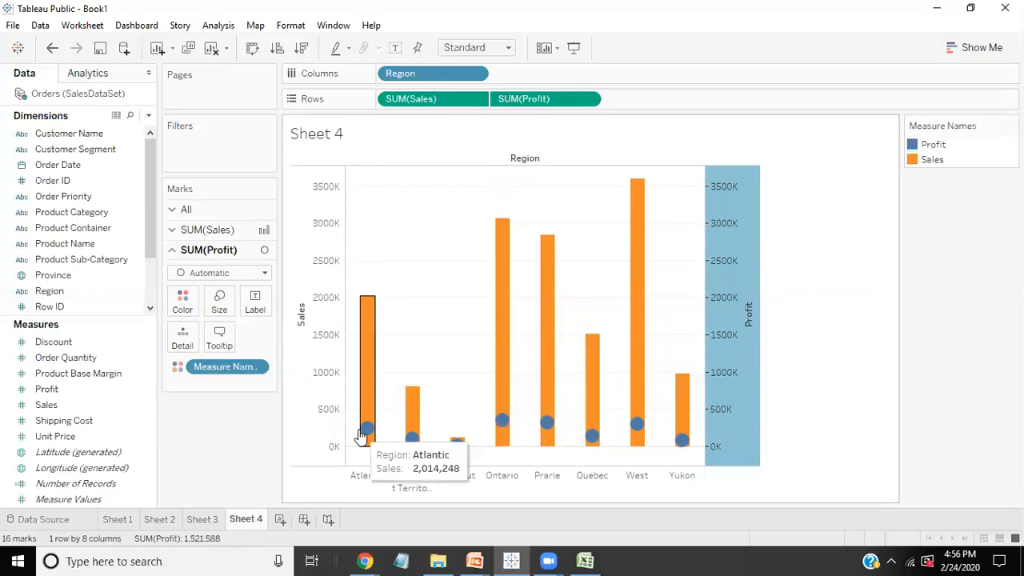
Step: Change the mark type of Profit to Line in the dual-axis chart
{"action": "left_click", "coordinate": [211, 277]}
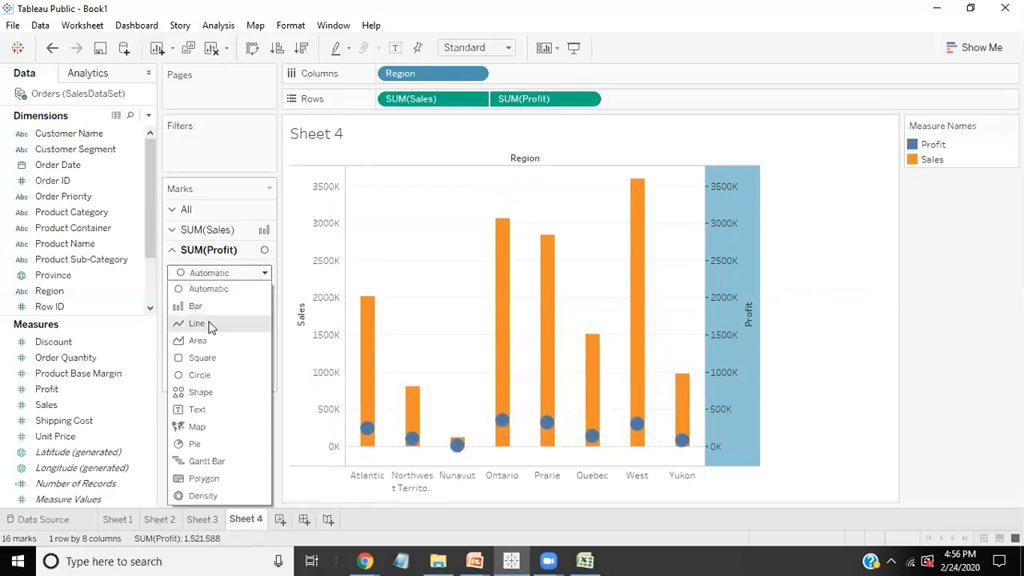
{"action": "left_click", "coordinate": [210, 323]}
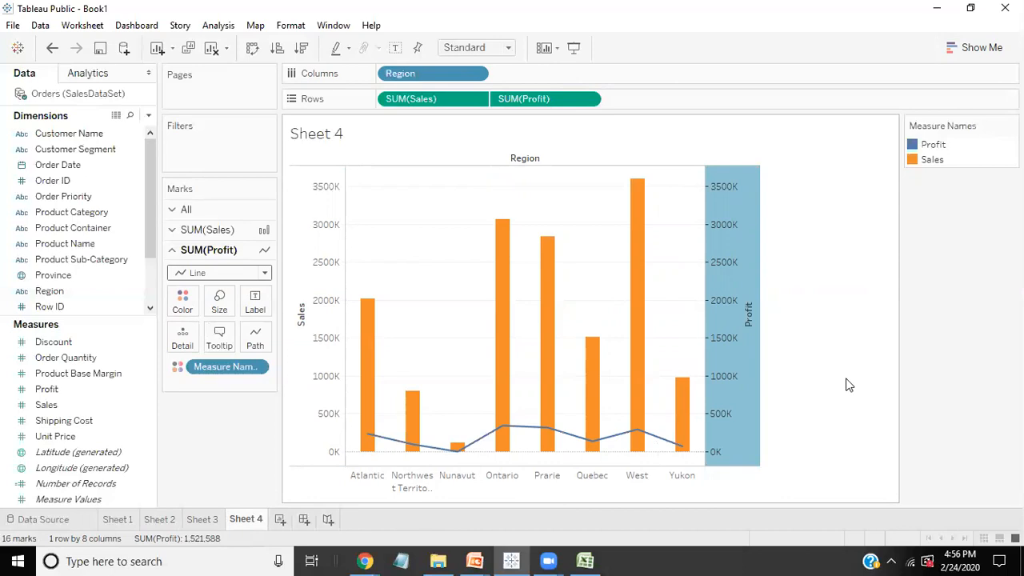
Step: Create a new worksheet charting Sales and Profit as rows against Product Sub-Category in columns
{"action": "left_click", "coordinate": [975, 47]}
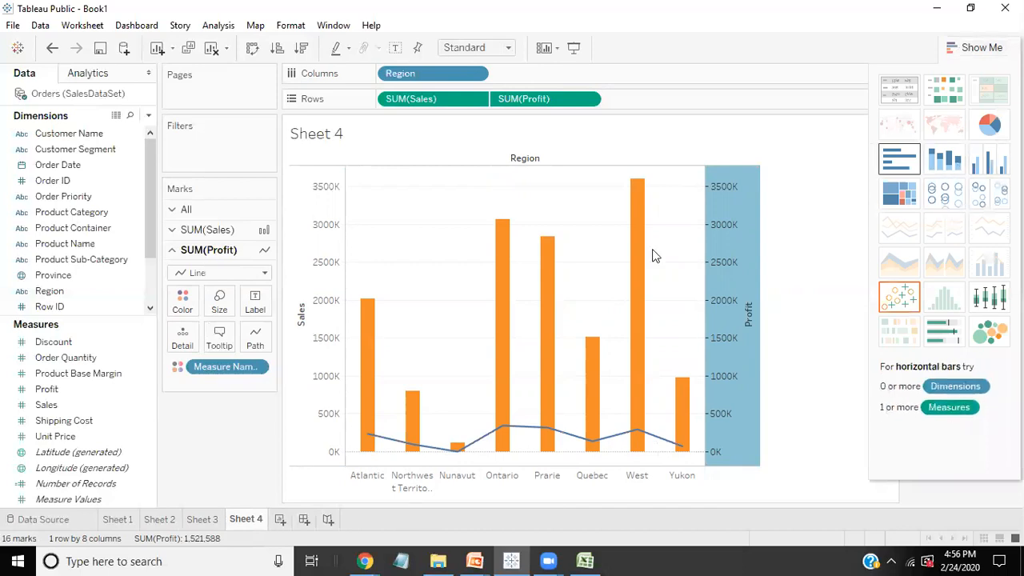
{"action": "left_click", "coordinate": [278, 521]}
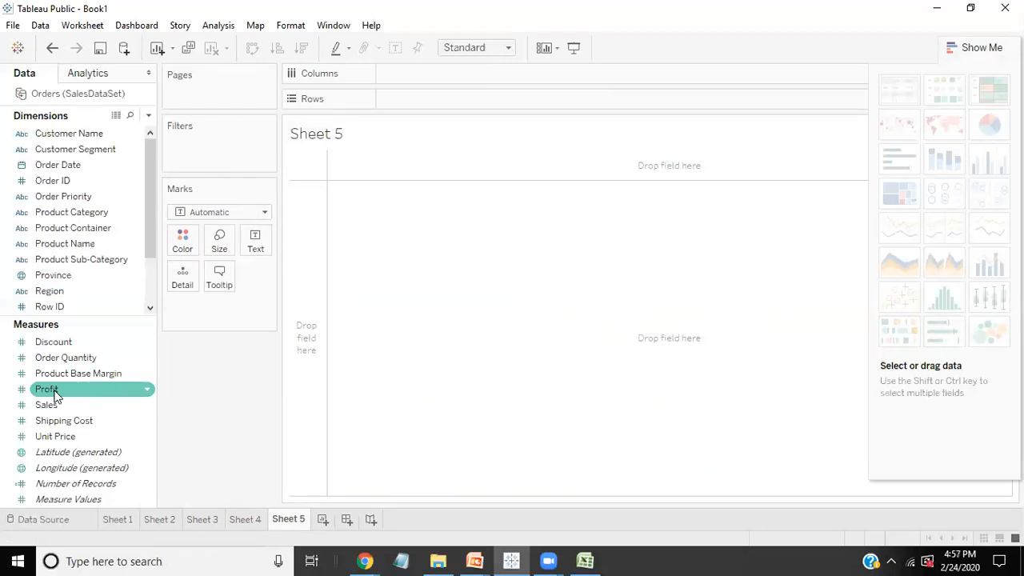
{"action": "left_click_drag", "start_coordinate": [84, 257], "coordinate": [442, 98]}
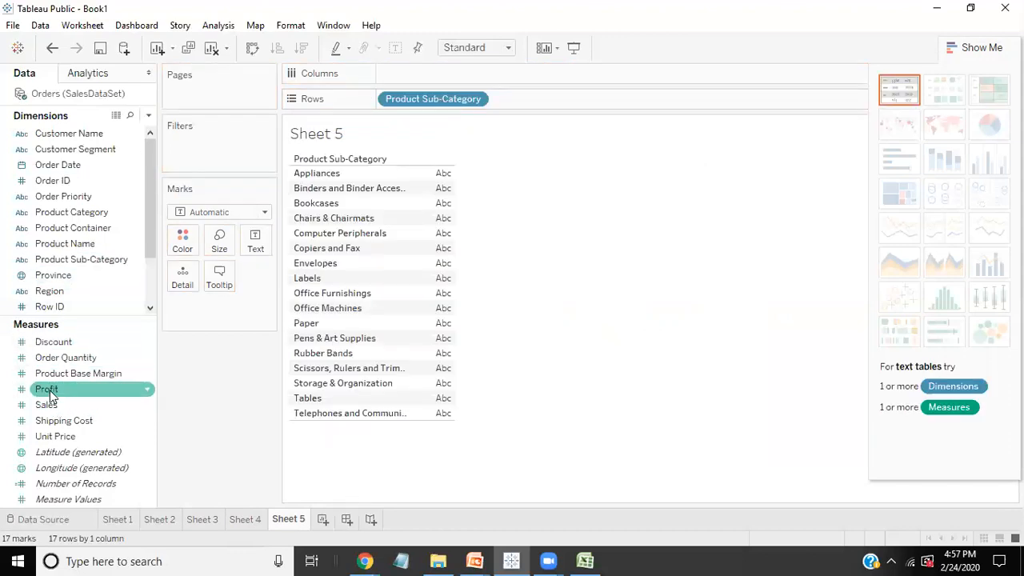
{"action": "left_click_drag", "start_coordinate": [414, 100], "coordinate": [414, 72]}
{"action": "left_click_drag", "start_coordinate": [45, 404], "coordinate": [404, 100]}
{"action": "left_click_drag", "start_coordinate": [64, 390], "coordinate": [532, 99]}
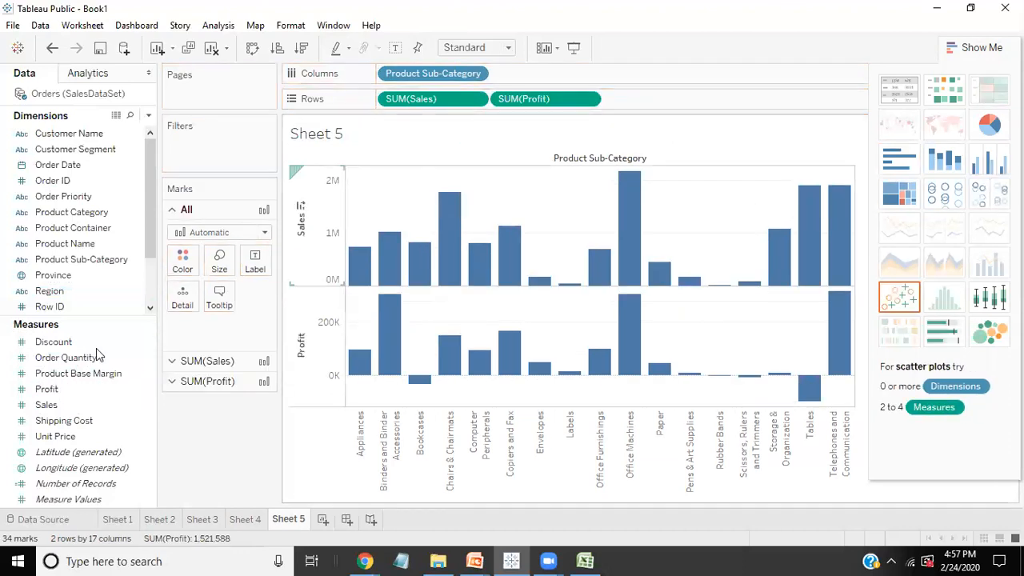
Step: Convert the chart to side-by-side bars and place Sales before Profit in the measure values
{"action": "left_click", "coordinate": [992, 159]}
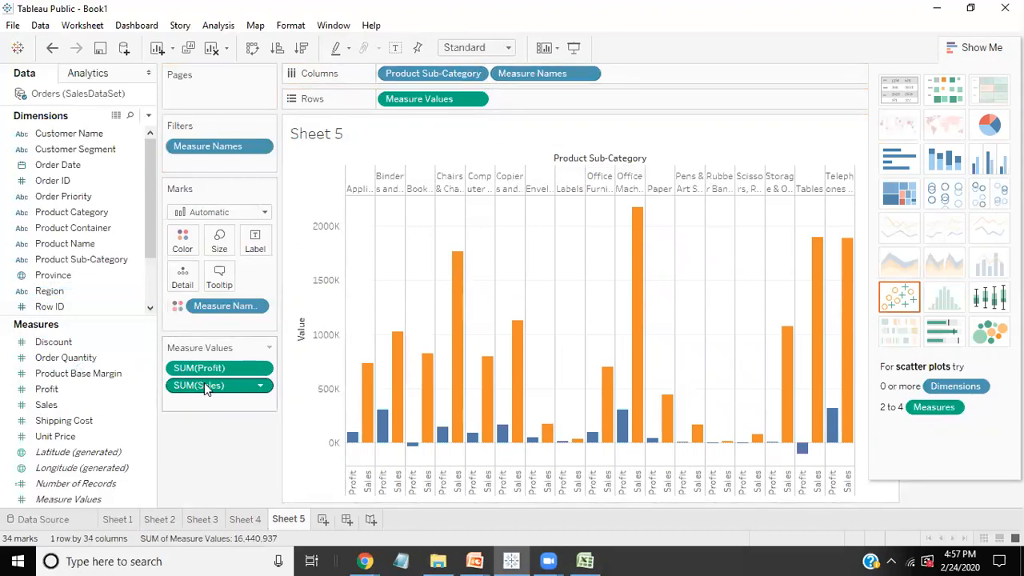
{"action": "left_click_drag", "start_coordinate": [212, 387], "coordinate": [206, 367]}
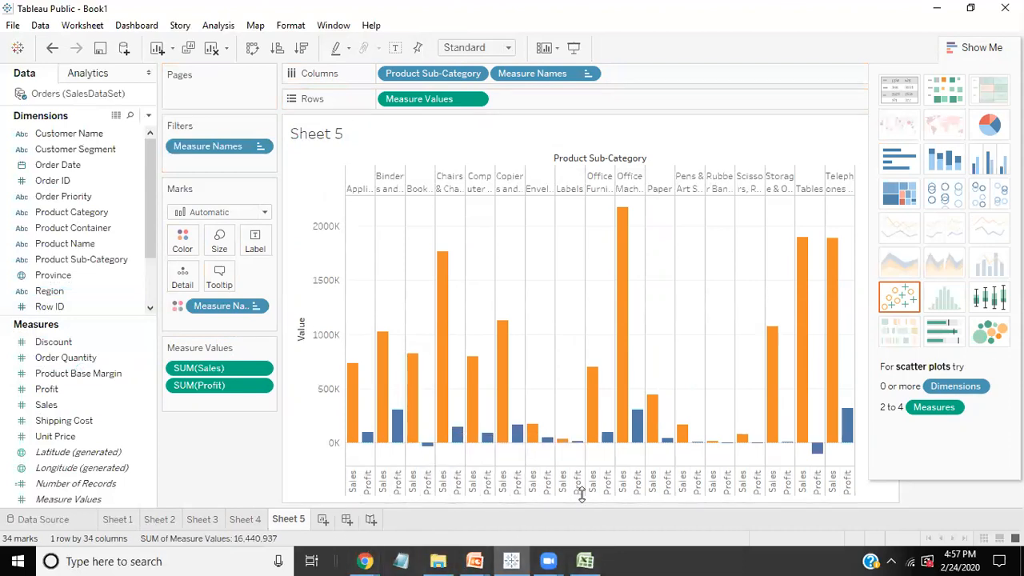
{"action": "left_click", "coordinate": [978, 47]}
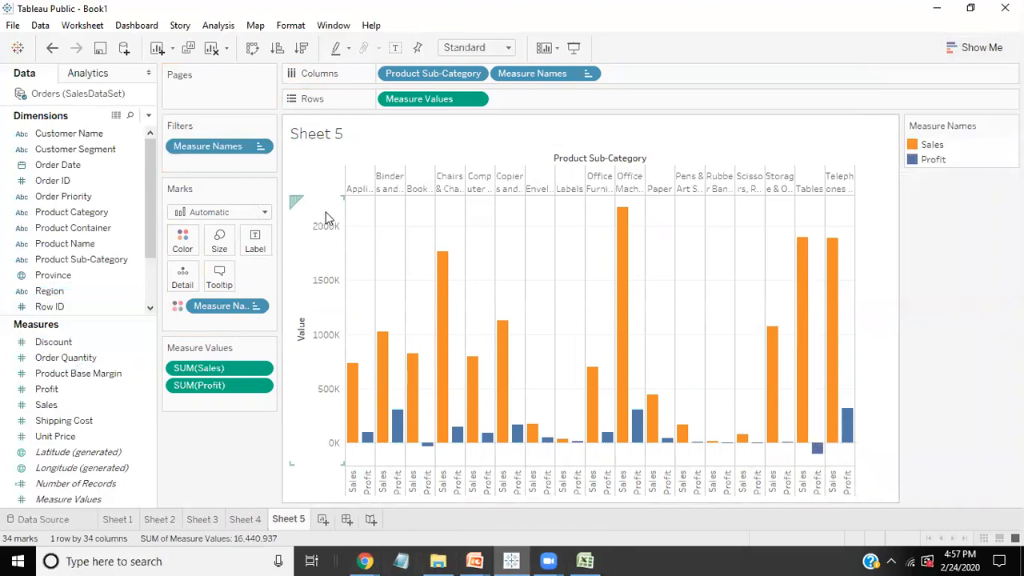
Step: Show a filter for Product Sub-Category and format it as a single-value dropdown
{"action": "left_click", "coordinate": [57, 281]}
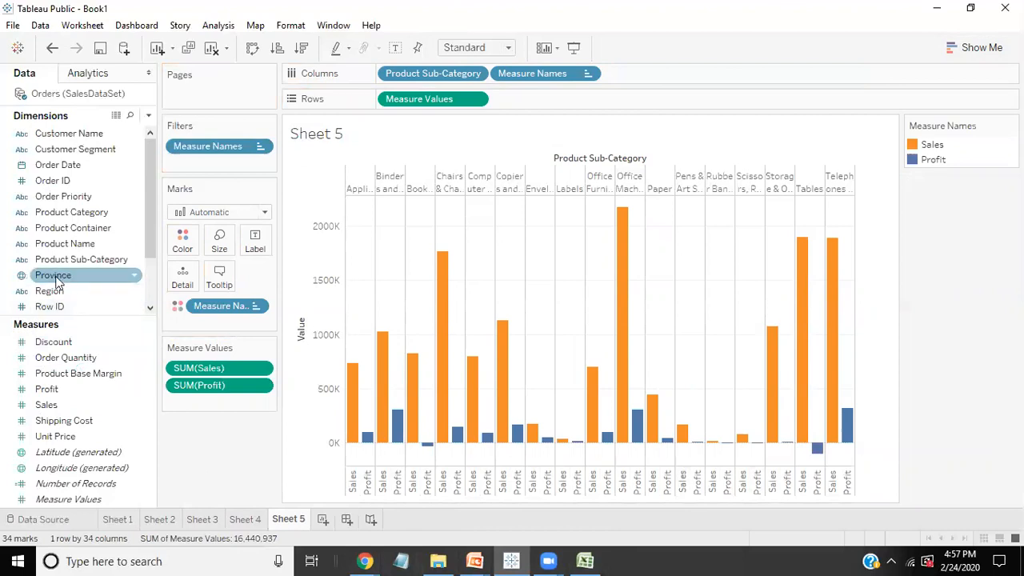
{"action": "left_click", "coordinate": [64, 228]}
{"action": "left_click", "coordinate": [71, 260]}
{"action": "right_click", "coordinate": [73, 264]}
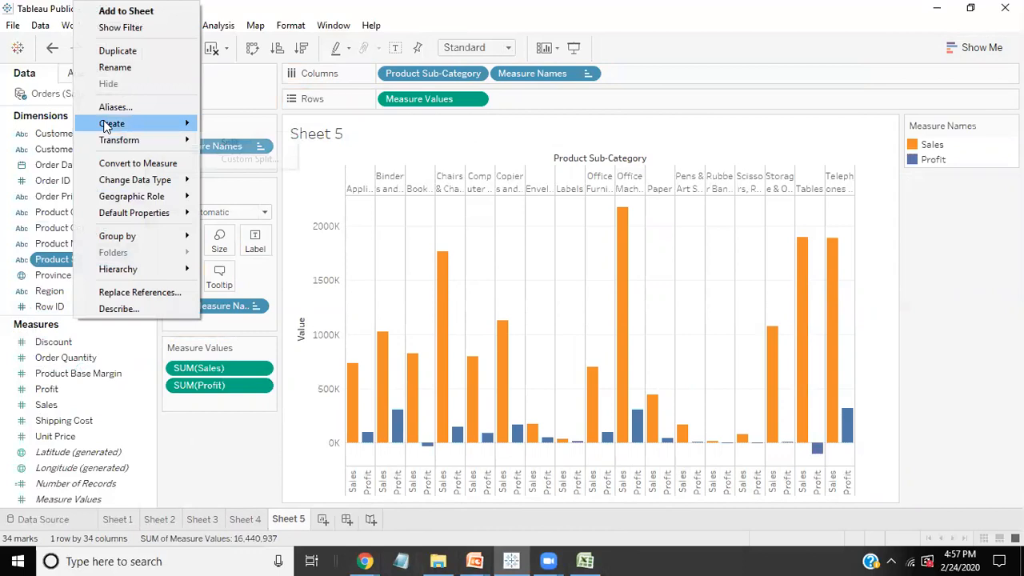
{"action": "left_click", "coordinate": [119, 27]}
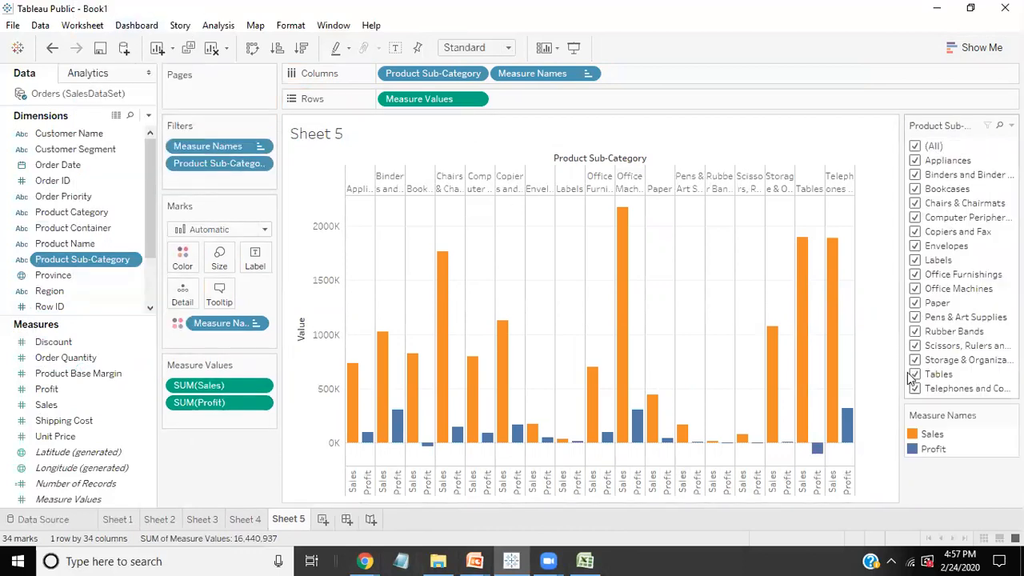
{"action": "left_click", "coordinate": [1011, 126]}
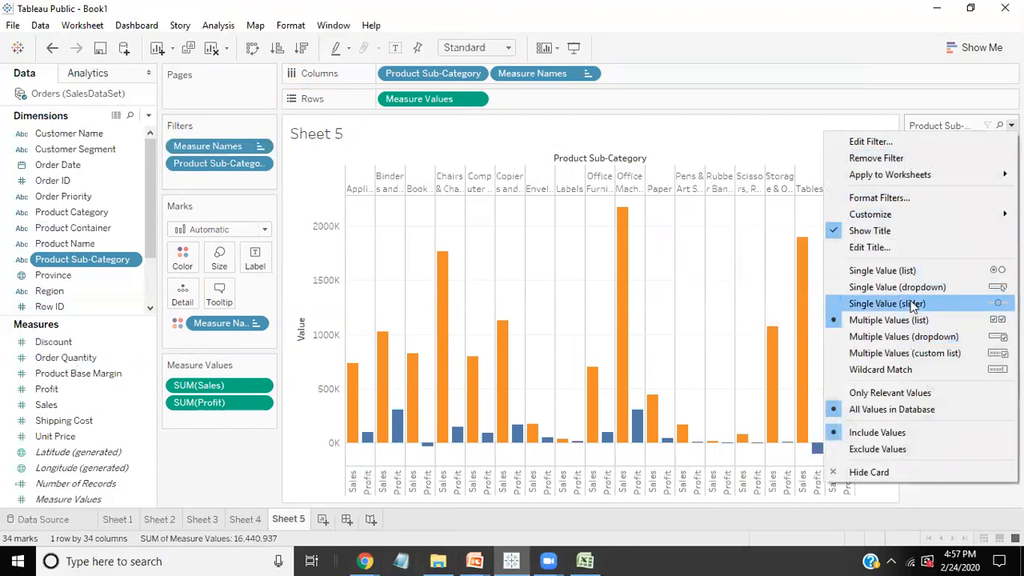
{"action": "left_click", "coordinate": [913, 288]}
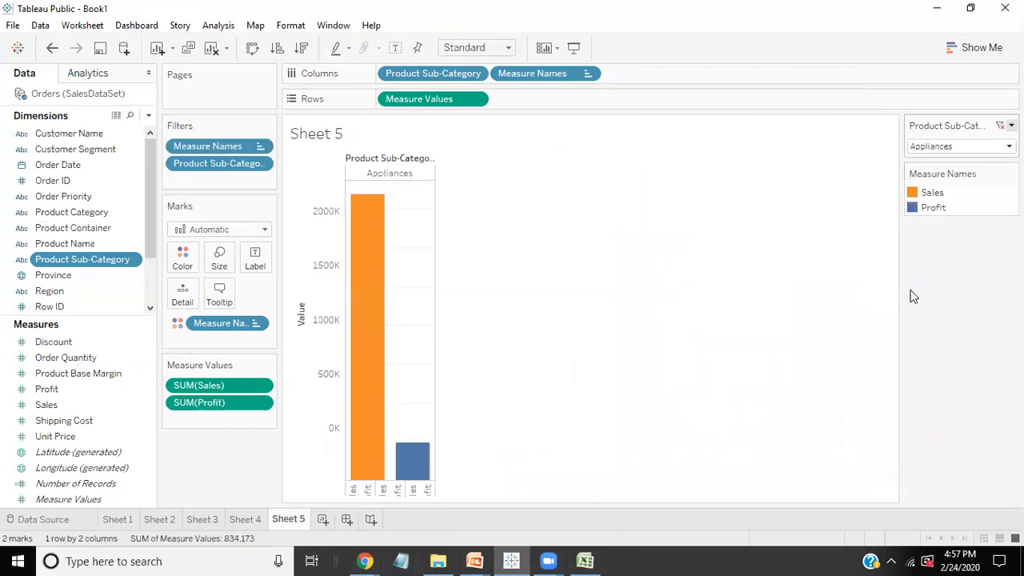
Step: Filter the chart to Binders and Binder Accessories, and restore the filter to all sub-categories
{"action": "left_click", "coordinate": [1006, 147]}
{"action": "left_click", "coordinate": [954, 211]}
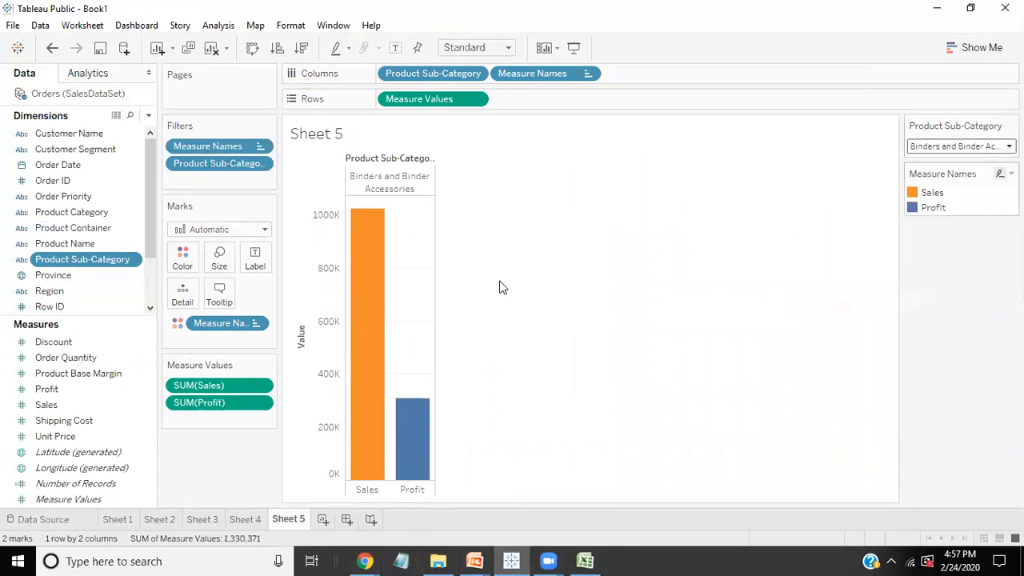
{"action": "left_click", "coordinate": [1007, 146]}
{"action": "left_click", "coordinate": [887, 180]}
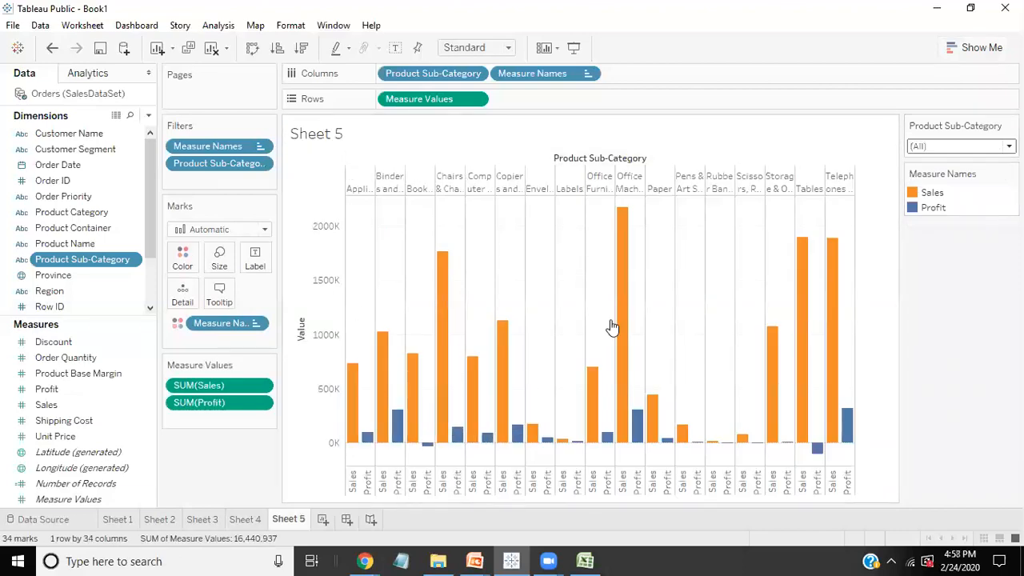
Step: Review the charts built on Sheets 1 to 4
{"action": "left_click", "coordinate": [234, 521]}
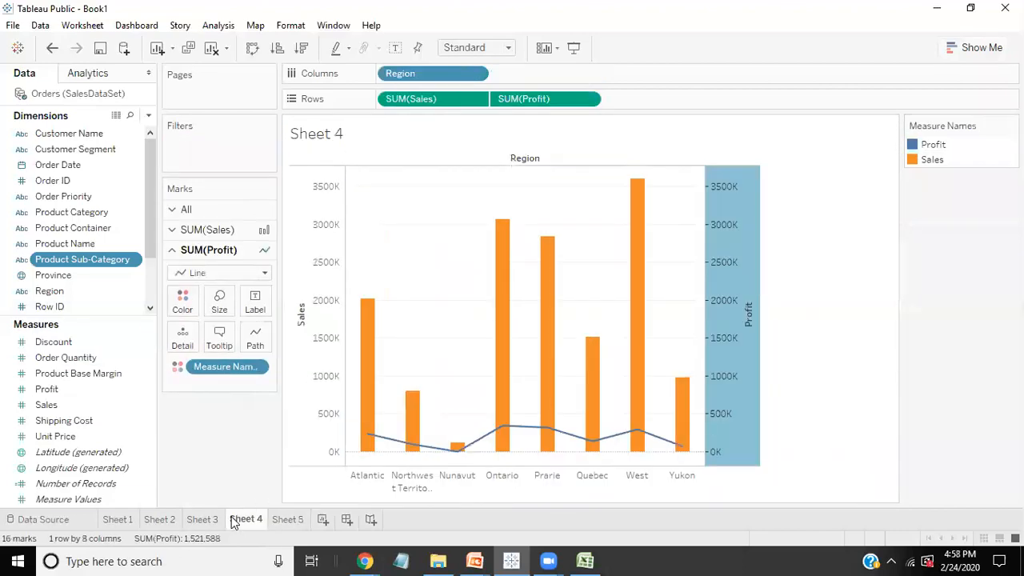
{"action": "left_click", "coordinate": [202, 521]}
{"action": "left_click", "coordinate": [148, 520]}
{"action": "left_click", "coordinate": [120, 521]}
{"action": "left_click", "coordinate": [160, 521]}
{"action": "left_click", "coordinate": [203, 521]}
{"action": "left_click", "coordinate": [124, 520]}
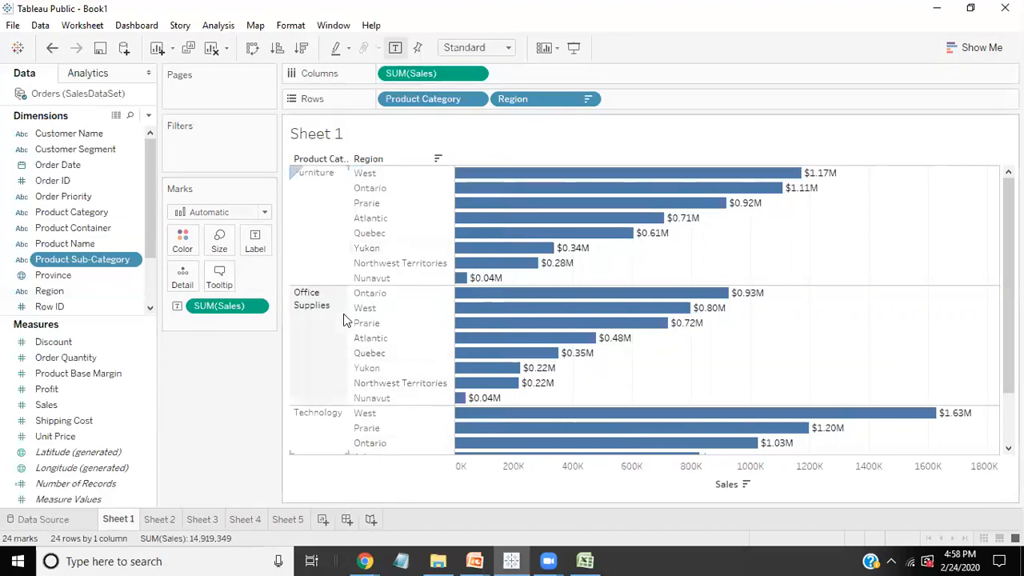
Step: Create a new worksheet and add the saved World Indicators data source
{"action": "left_click", "coordinate": [324, 520]}
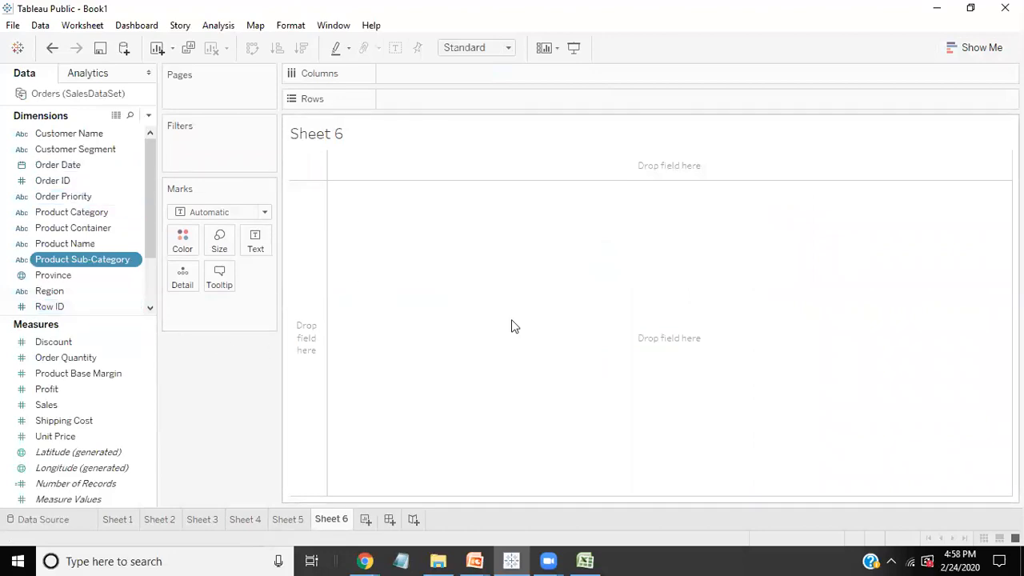
{"action": "left_click", "coordinate": [956, 51]}
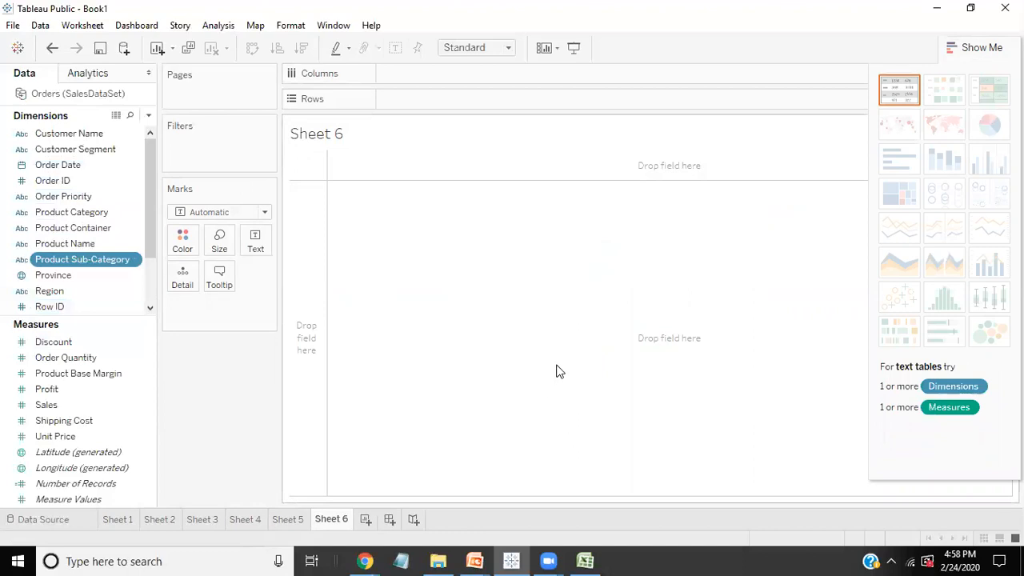
{"action": "left_click", "coordinate": [41, 24]}
{"action": "left_click", "coordinate": [20, 25]}
{"action": "left_click", "coordinate": [24, 22]}
{"action": "left_click", "coordinate": [68, 56]}
{"action": "left_click", "coordinate": [42, 24]}
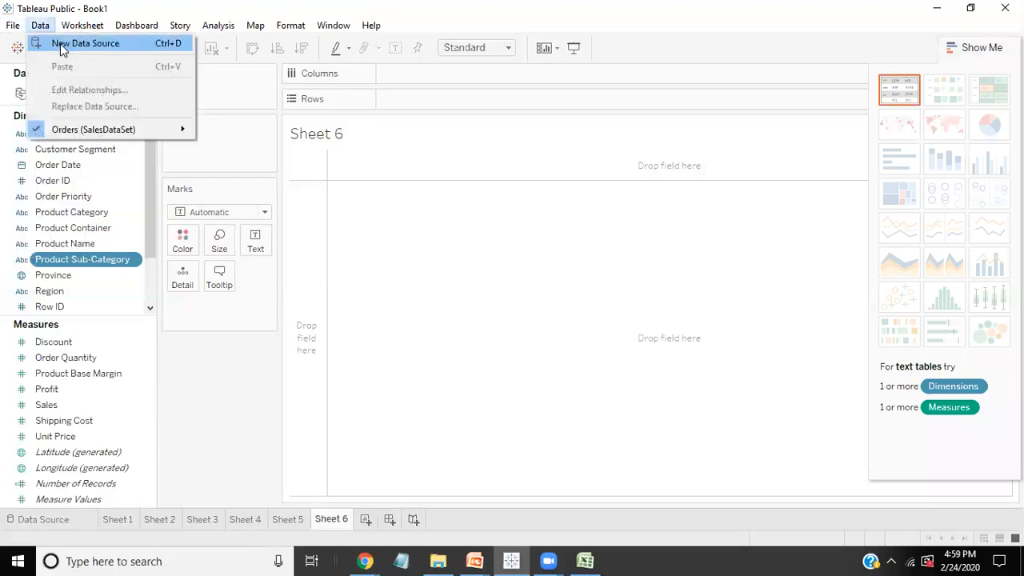
{"action": "left_click", "coordinate": [60, 43]}
{"action": "scroll", "coordinate": [214, 456], "scroll_direction": "down", "scroll_amount": 1}
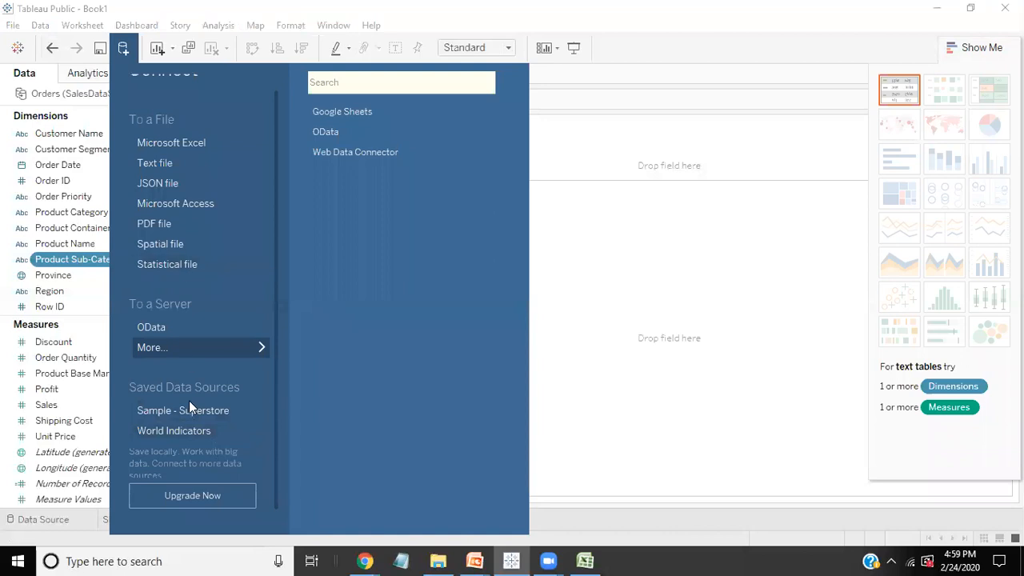
{"action": "left_click", "coordinate": [187, 430]}
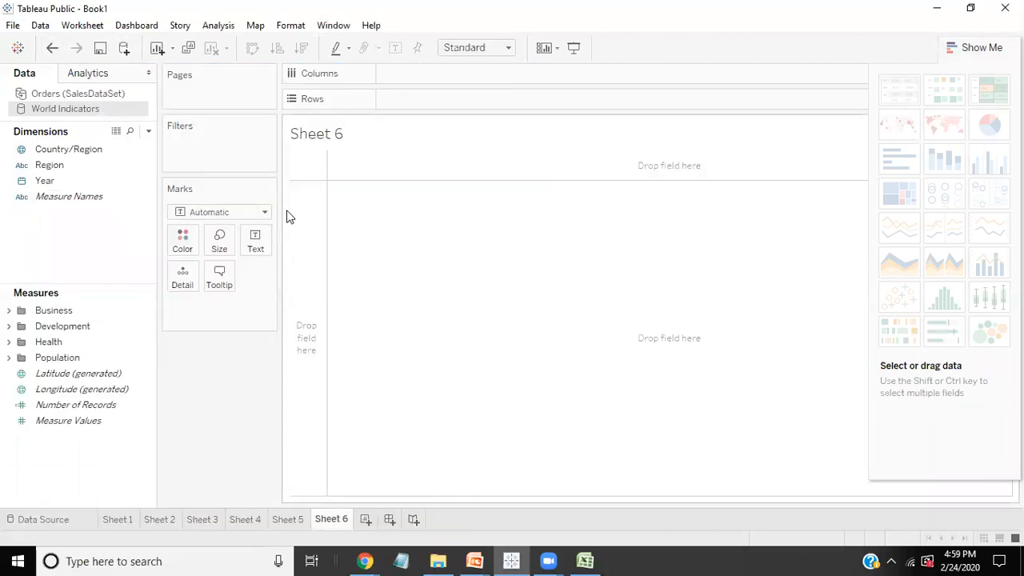
Step: Build a bar chart with Region in columns and the Development measure GDP in rows
{"action": "left_click_drag", "start_coordinate": [48, 165], "coordinate": [423, 80]}
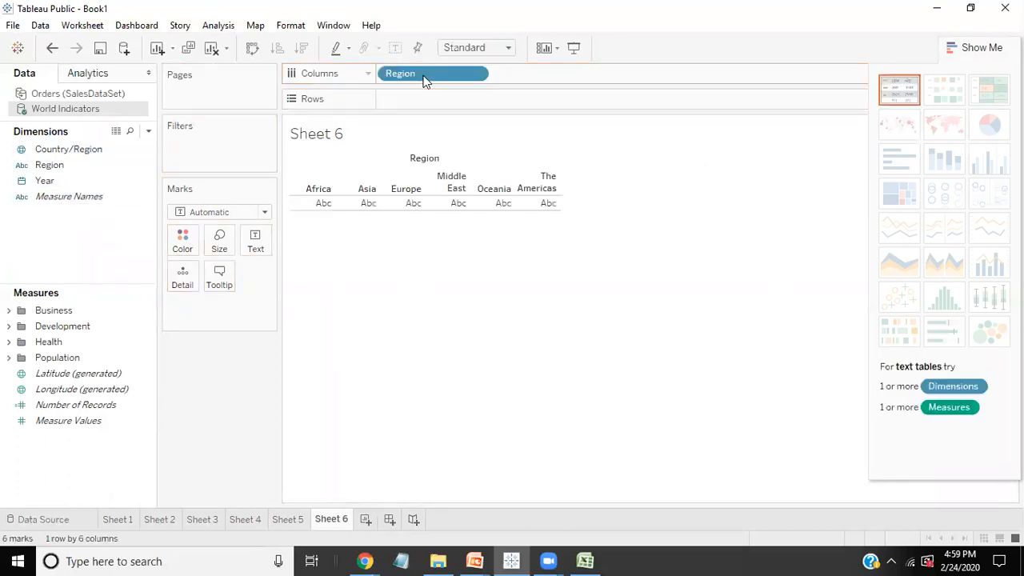
{"action": "left_click", "coordinate": [13, 313]}
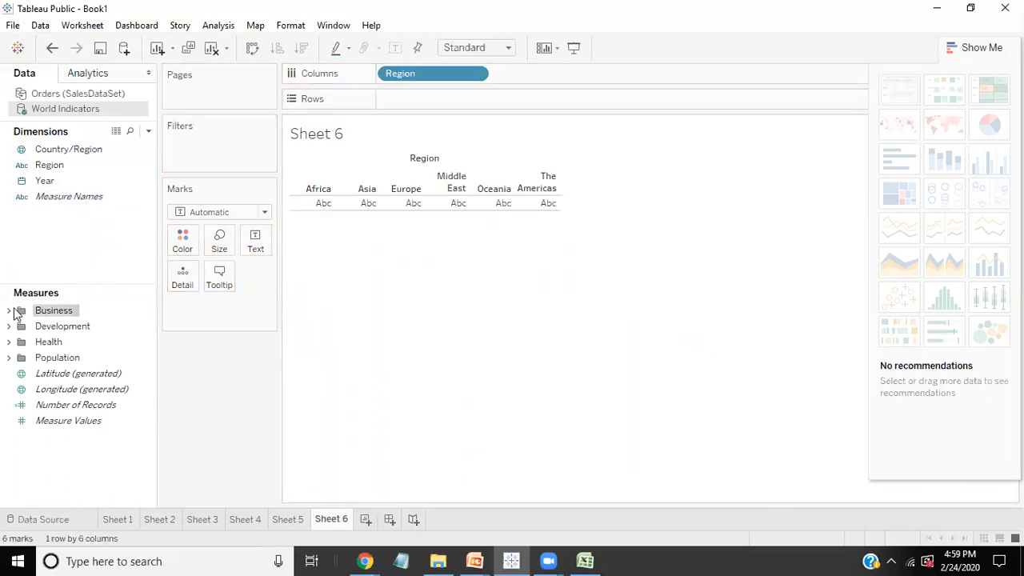
{"action": "left_click", "coordinate": [9, 312]}
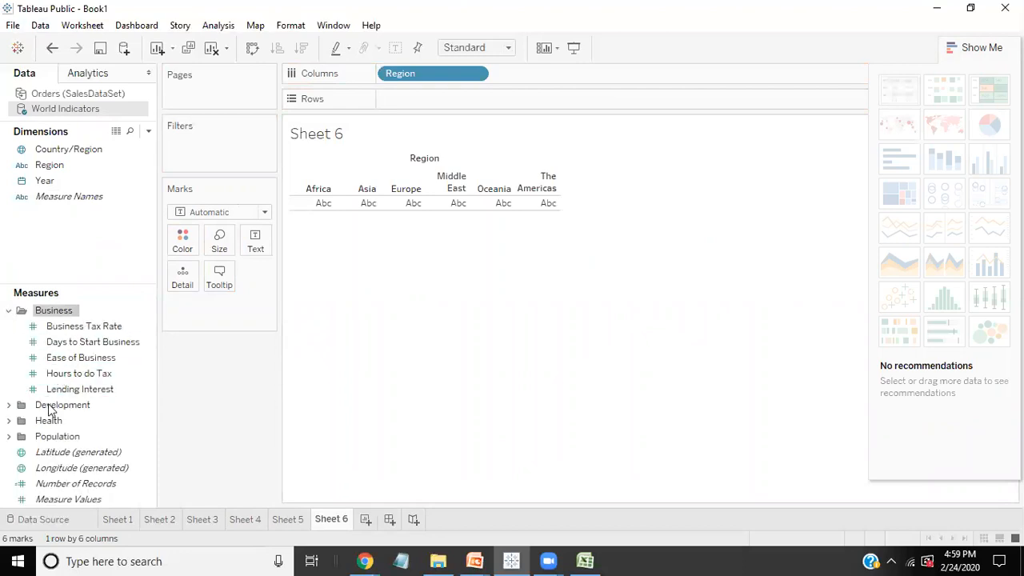
{"action": "left_click", "coordinate": [8, 404]}
{"action": "scroll", "coordinate": [8, 414], "scroll_direction": "down", "scroll_amount": 3}
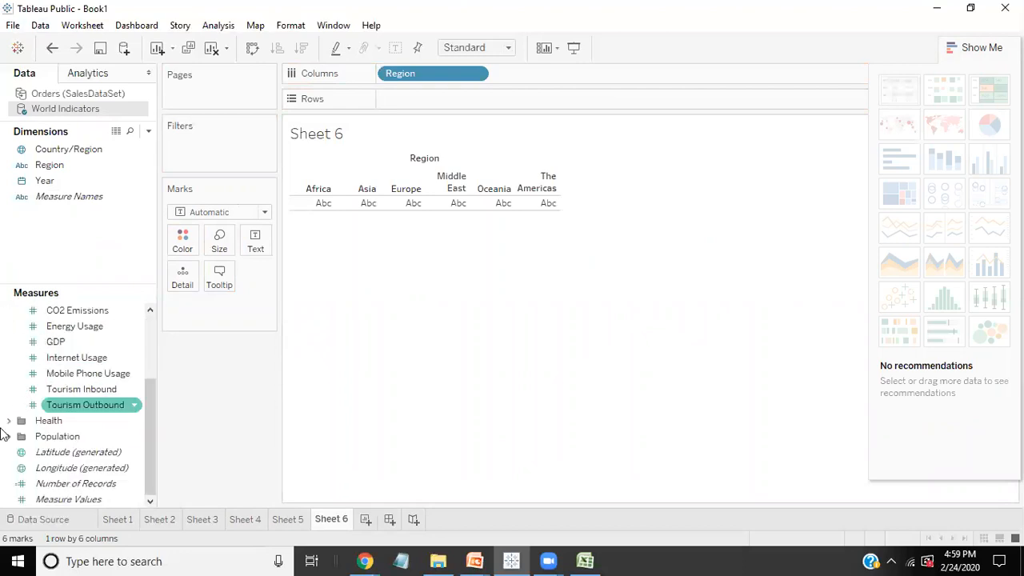
{"action": "left_click_drag", "start_coordinate": [60, 343], "coordinate": [432, 98]}
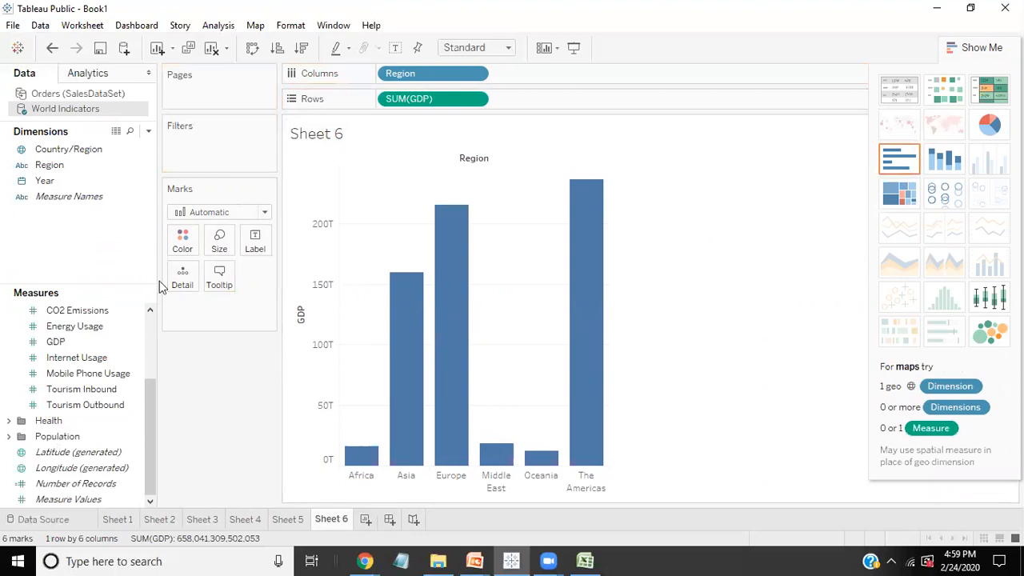
Step: Replace Region with Country/Region and display GDP by country as a filled world map
{"action": "left_click", "coordinate": [48, 151]}
{"action": "left_click_drag", "start_coordinate": [428, 76], "coordinate": [50, 200]}
{"action": "left_click_drag", "start_coordinate": [50, 149], "coordinate": [432, 75]}
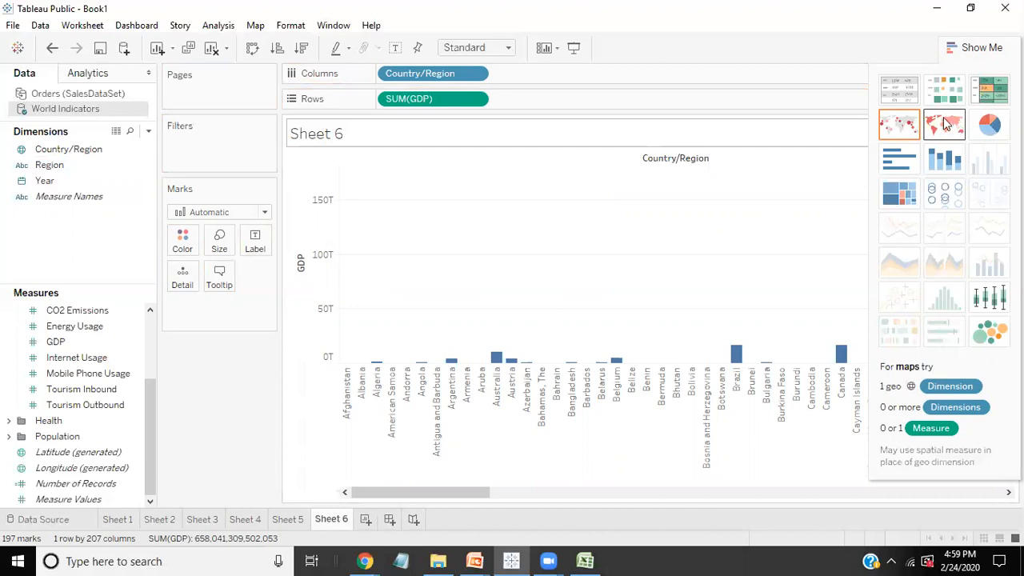
{"action": "left_click", "coordinate": [910, 128]}
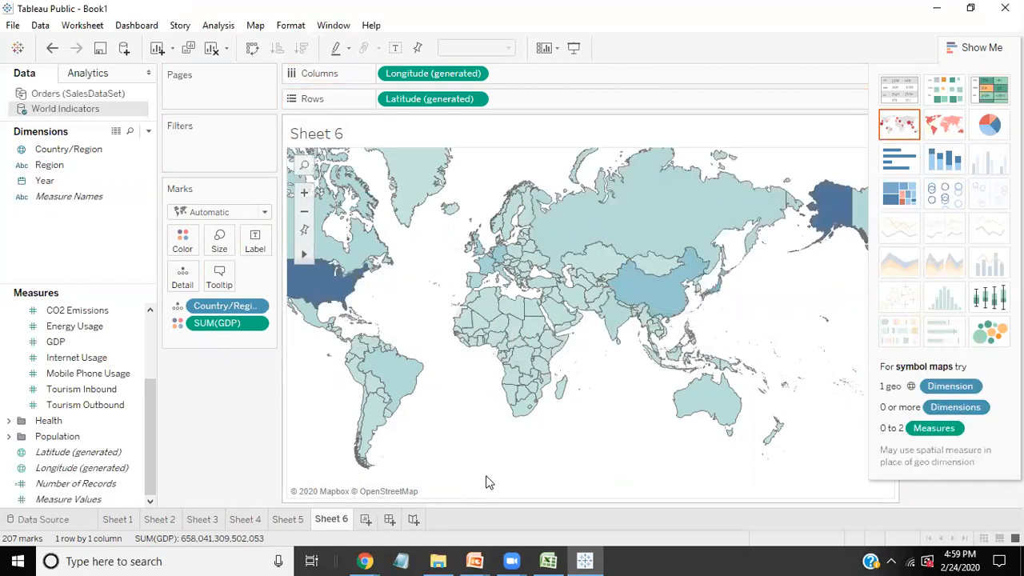
{"action": "left_click", "coordinate": [995, 44]}
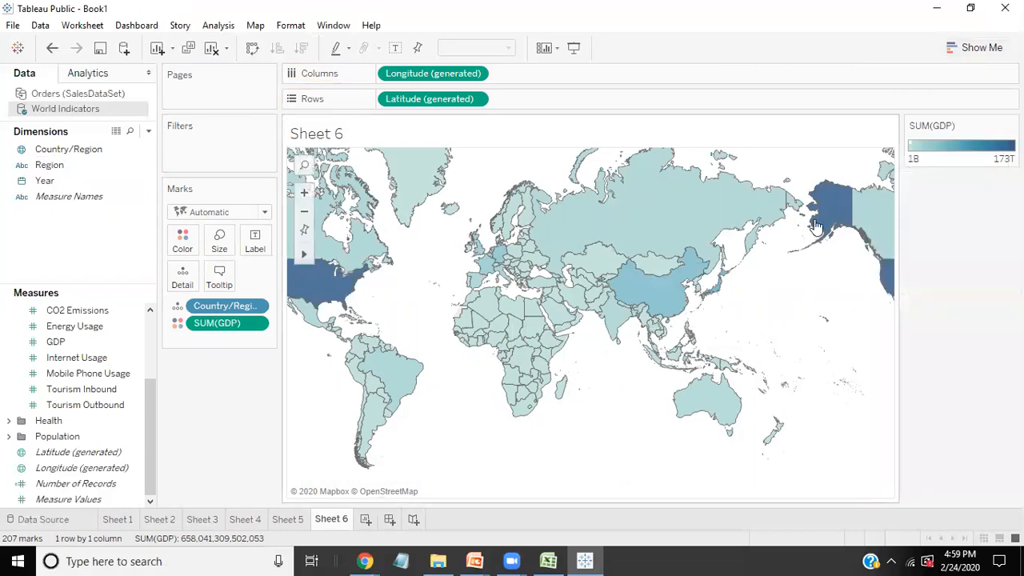
Step: Examine India's GDP on the map by viewing its underlying data, and clear the country selection
{"action": "left_click_drag", "start_coordinate": [644, 338], "coordinate": [615, 427]}
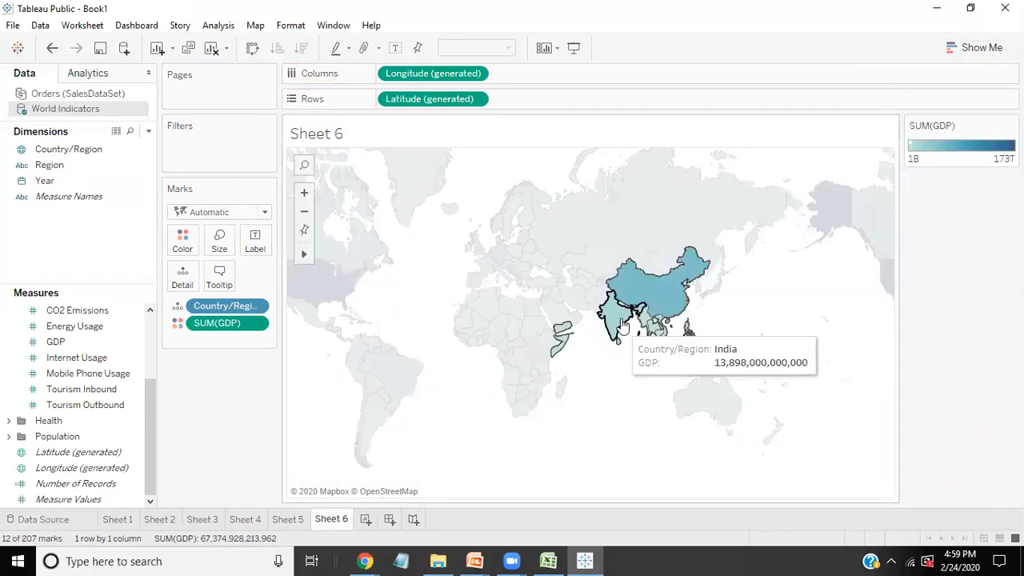
{"action": "left_click", "coordinate": [616, 446]}
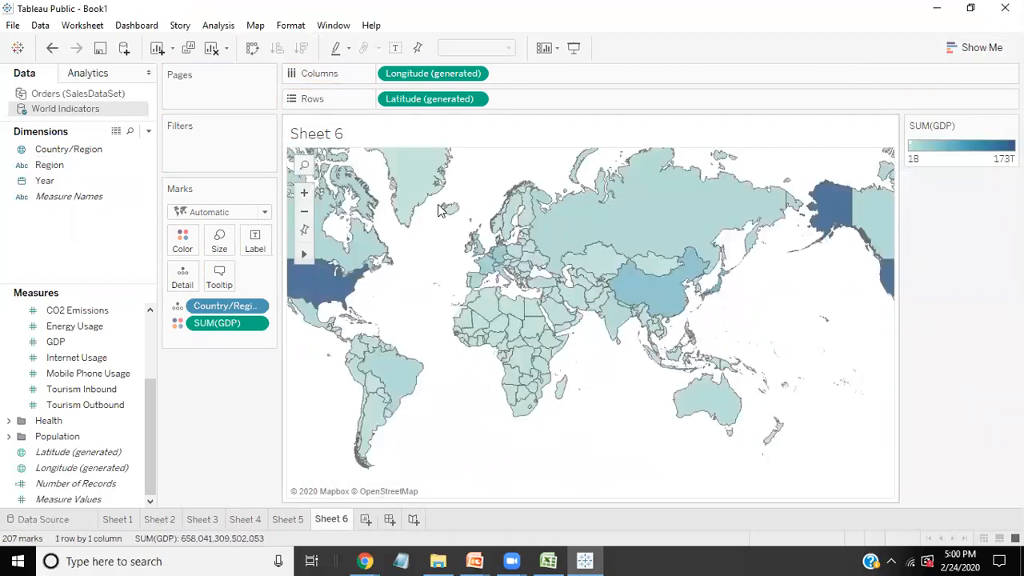
{"action": "left_click", "coordinate": [615, 321]}
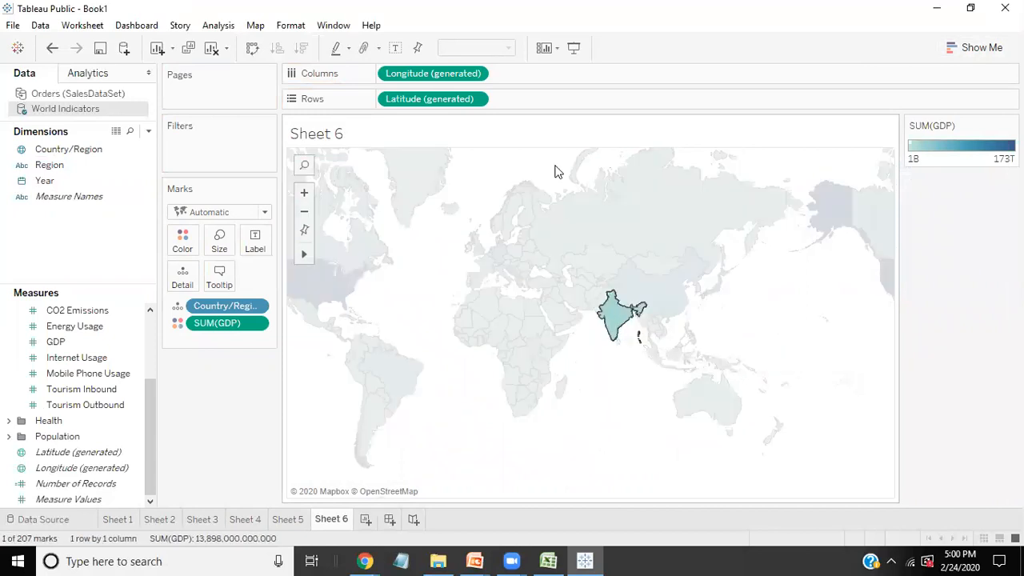
{"action": "right_click", "coordinate": [615, 321]}
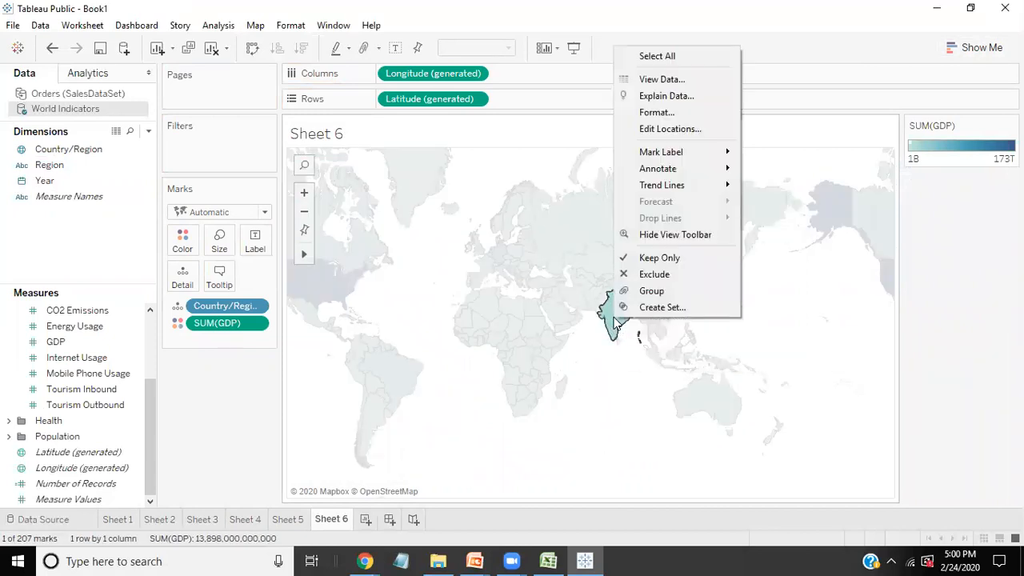
{"action": "left_click", "coordinate": [662, 80]}
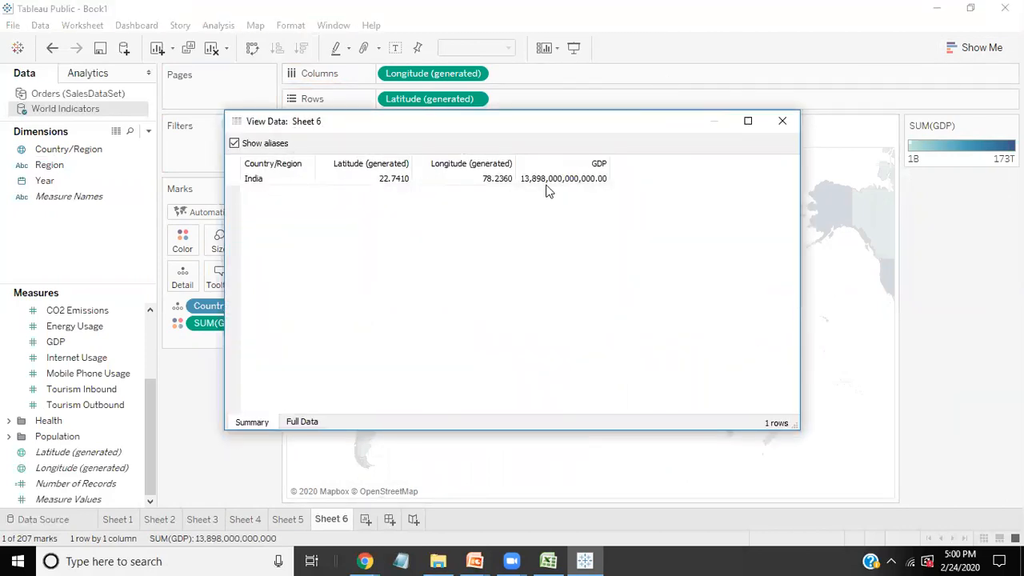
{"action": "left_click", "coordinate": [768, 121]}
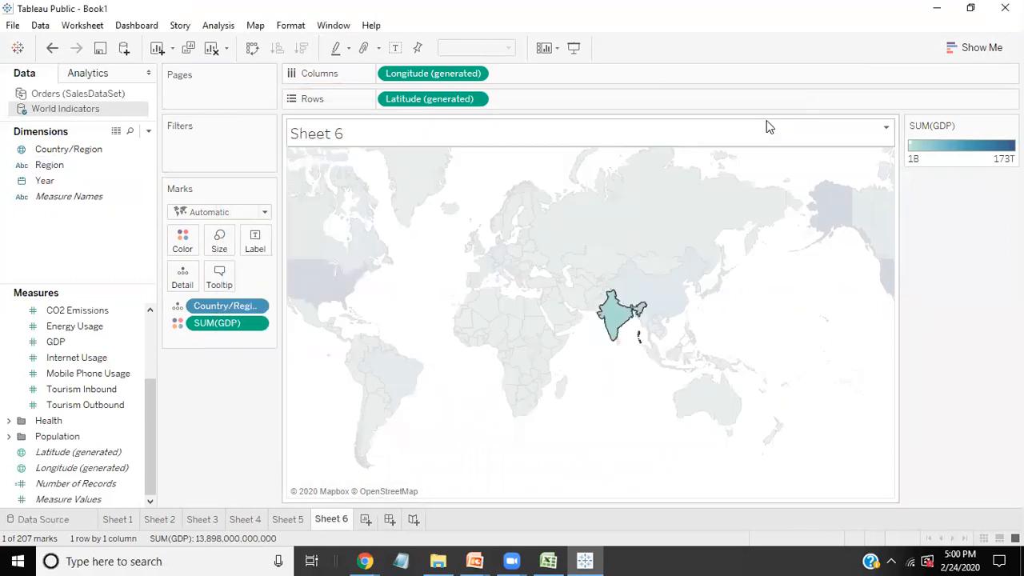
{"action": "left_click", "coordinate": [621, 317]}
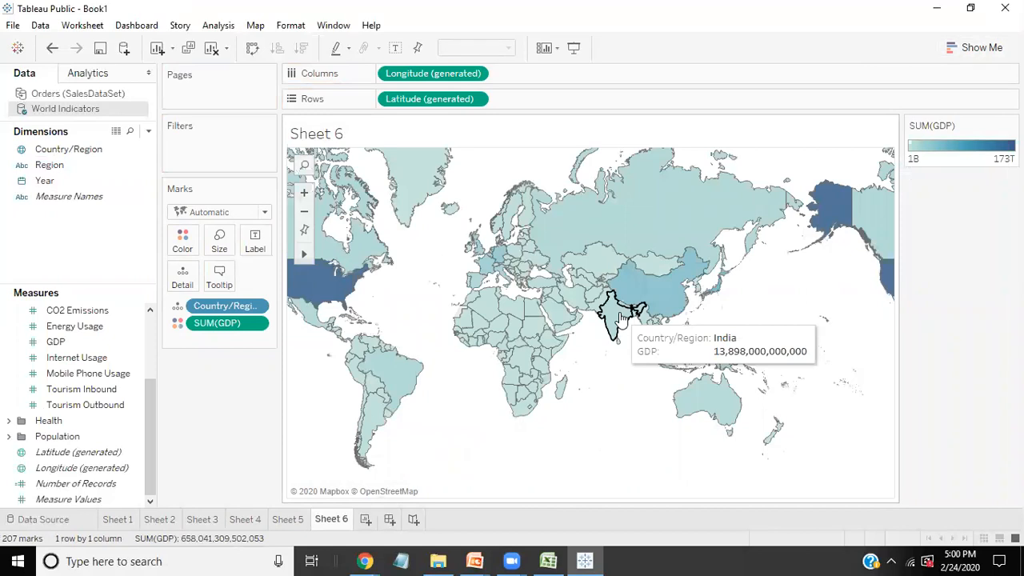